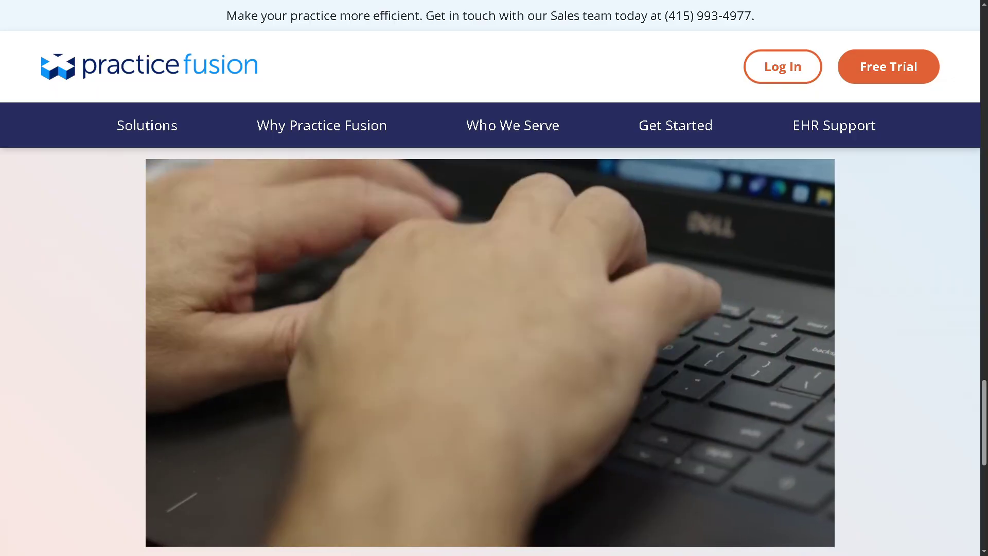
Step: Sign up for the Practice Fusion free 14-day trial from the Free Trial button
click(322, 125)
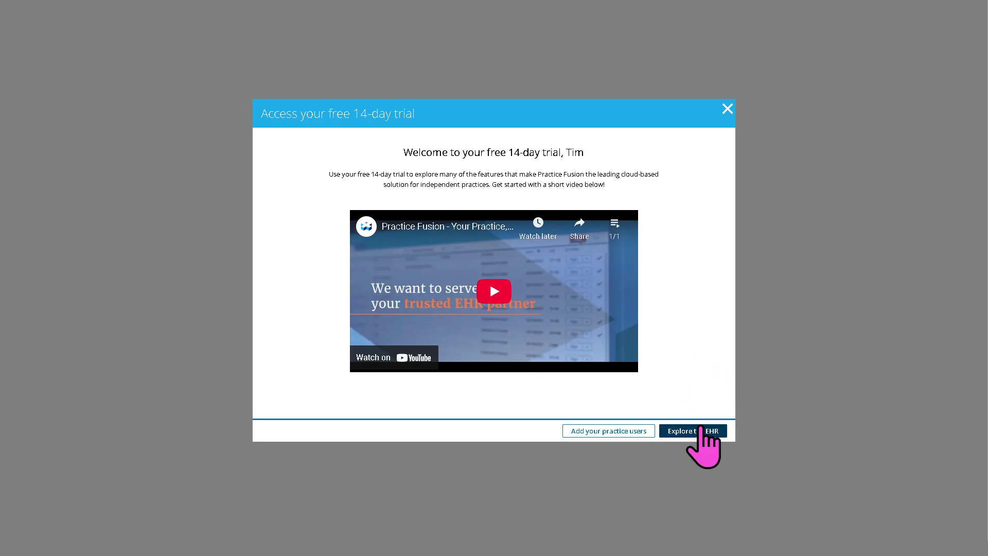
Step: Choose 'Explore the EHR' in the trial welcome dialog to reach the practice dashboard
click(698, 431)
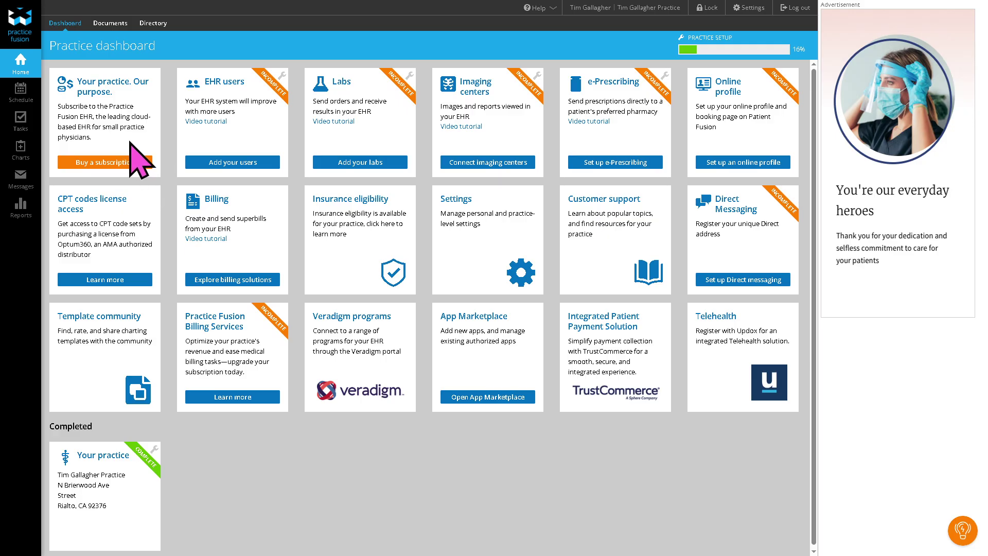
Step: On the Users page, enter a new user with first name 'How to sse' and last name 'Practice Fusion'
click(250, 163)
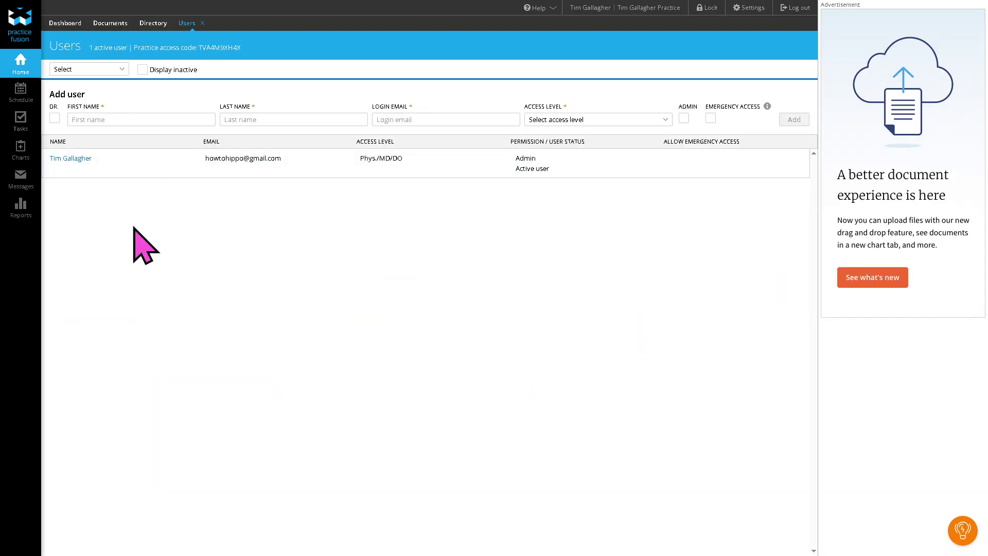
click(142, 120)
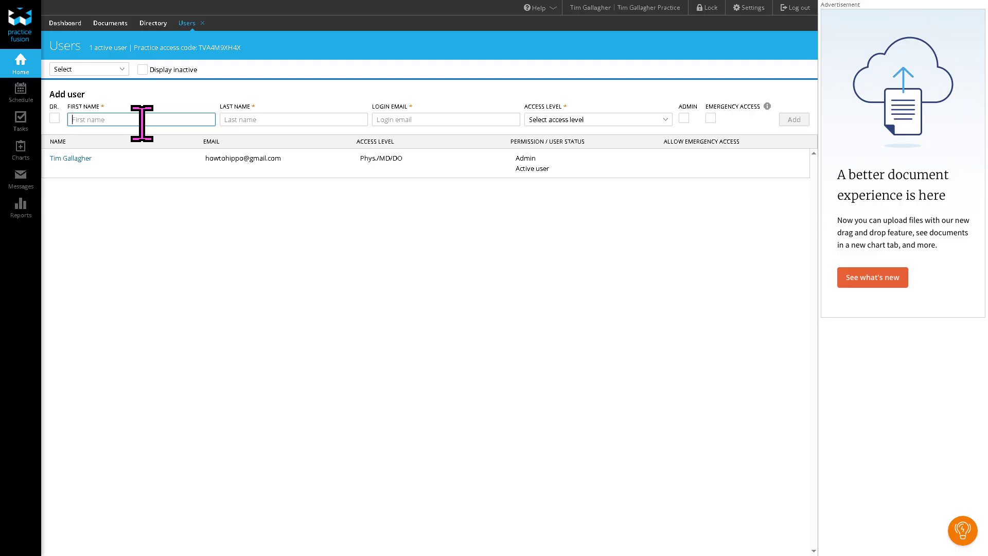
text(How to)
text( s)
text(se)
key(Tab)
text(Pr)
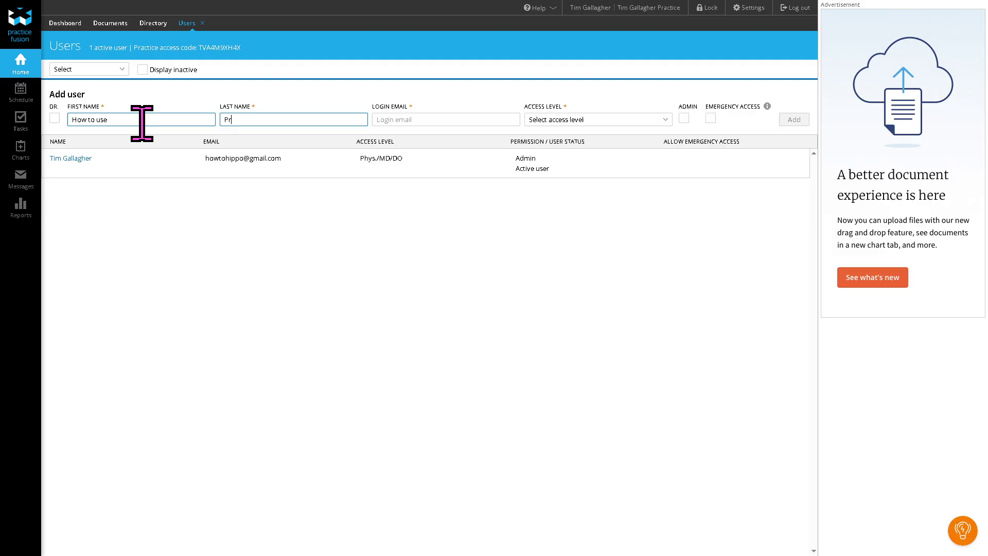
text(actice Fusion)
Step: Replace the placeholder login email with the user's real email and view the Access level choices without picking one
key(Tab)
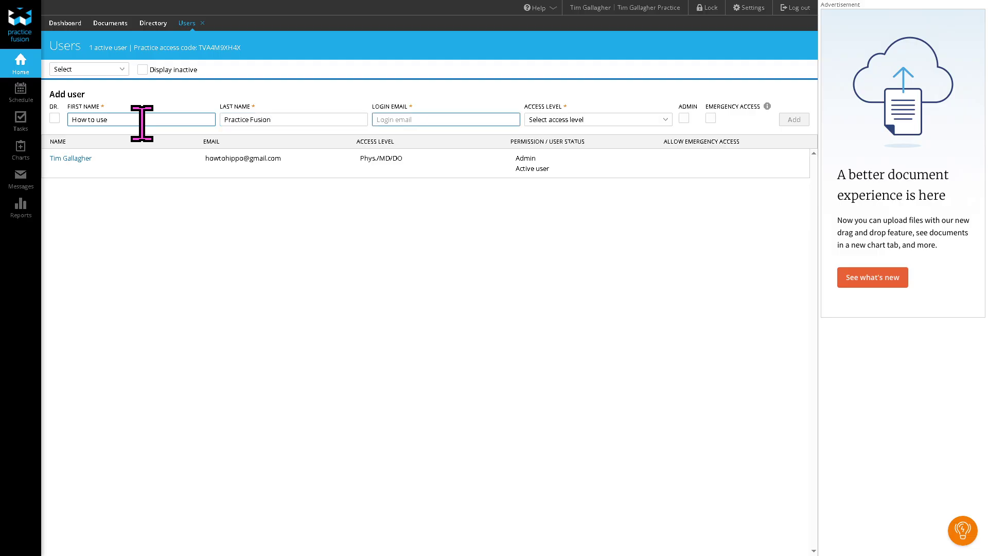
text(test)
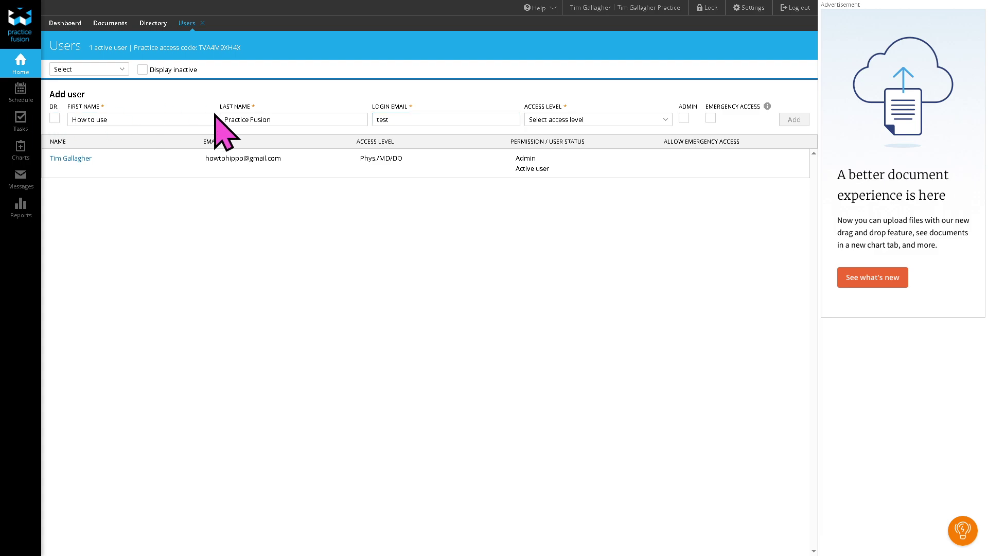
double_click(402, 118)
key(ctrl+v)
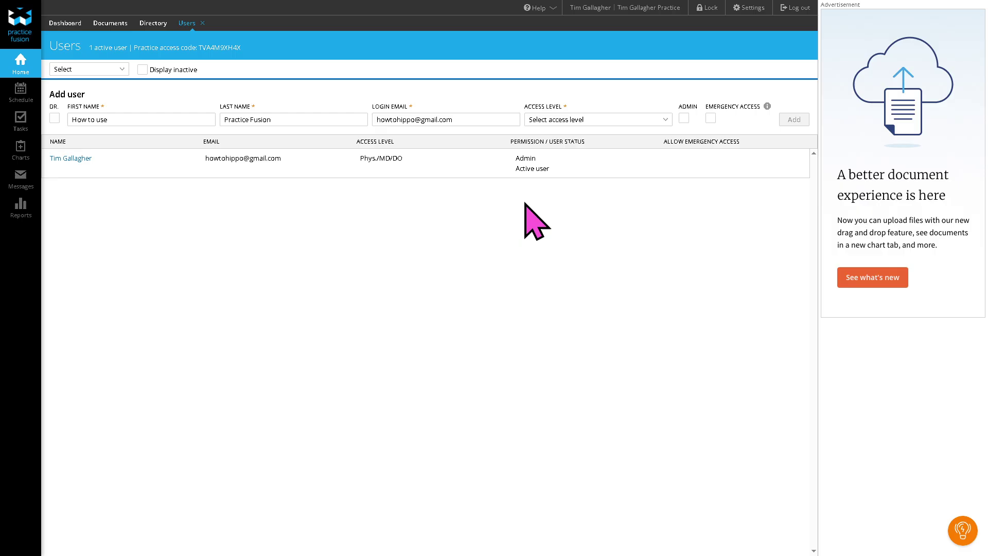
click(643, 120)
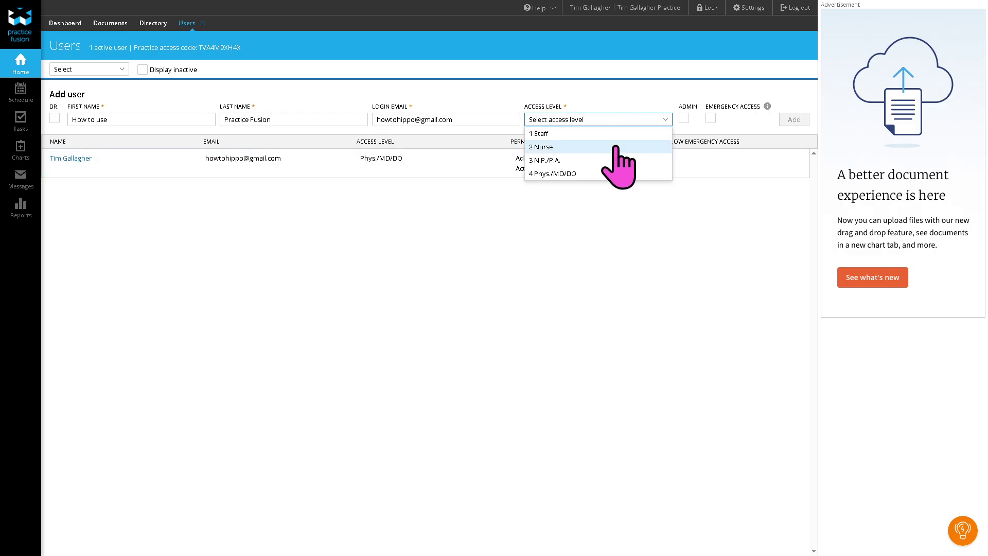
click(638, 269)
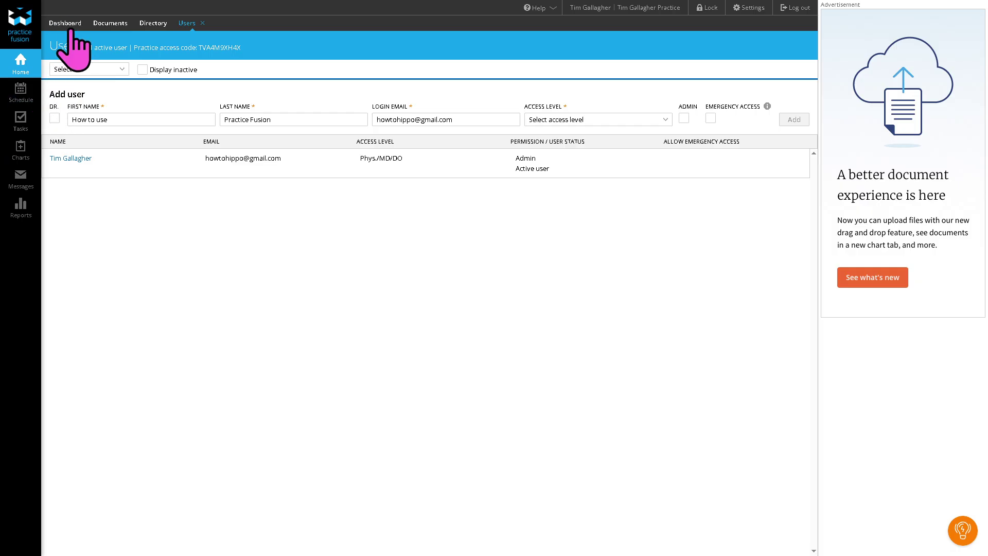
Step: Close the Users page without saving, then browse the Add labs directory of available labs
click(31, 66)
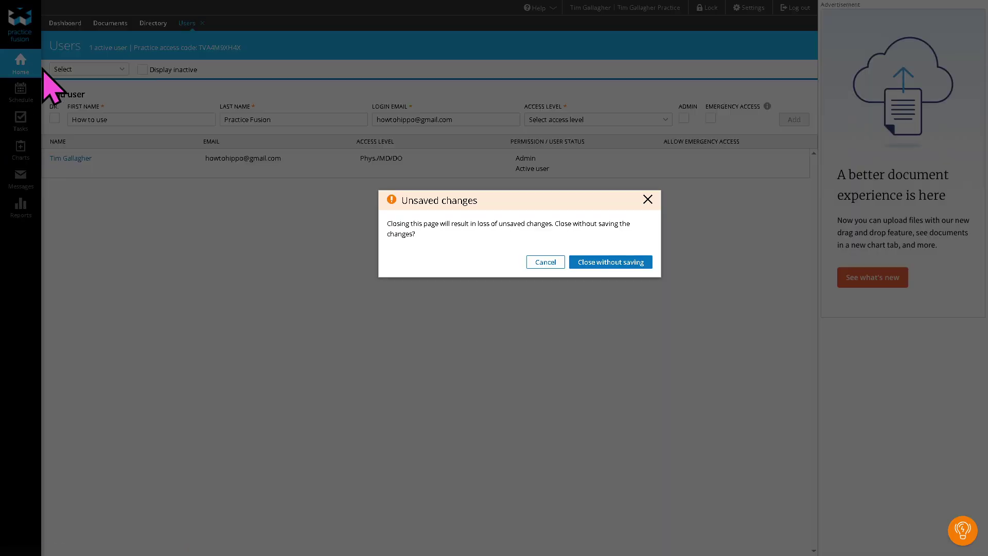
click(607, 263)
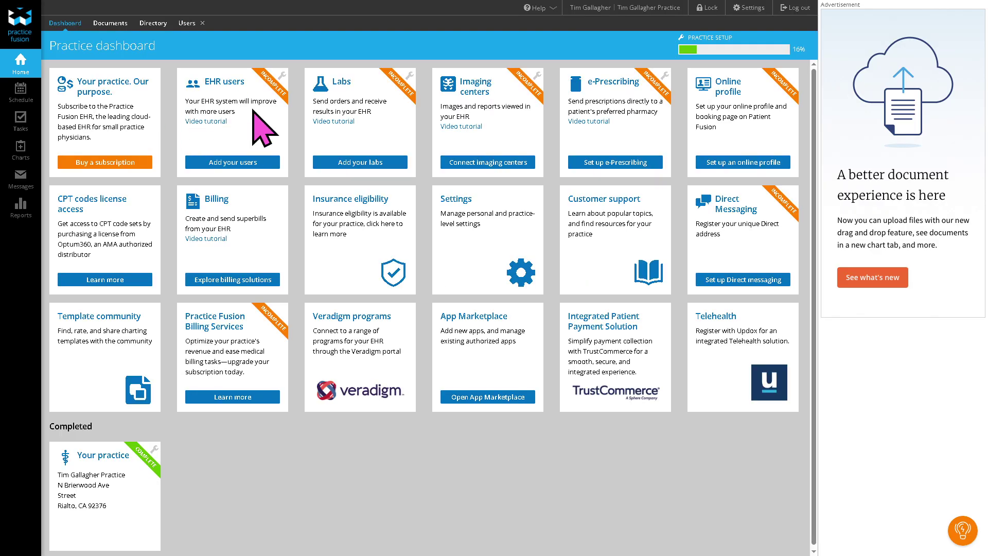
click(370, 162)
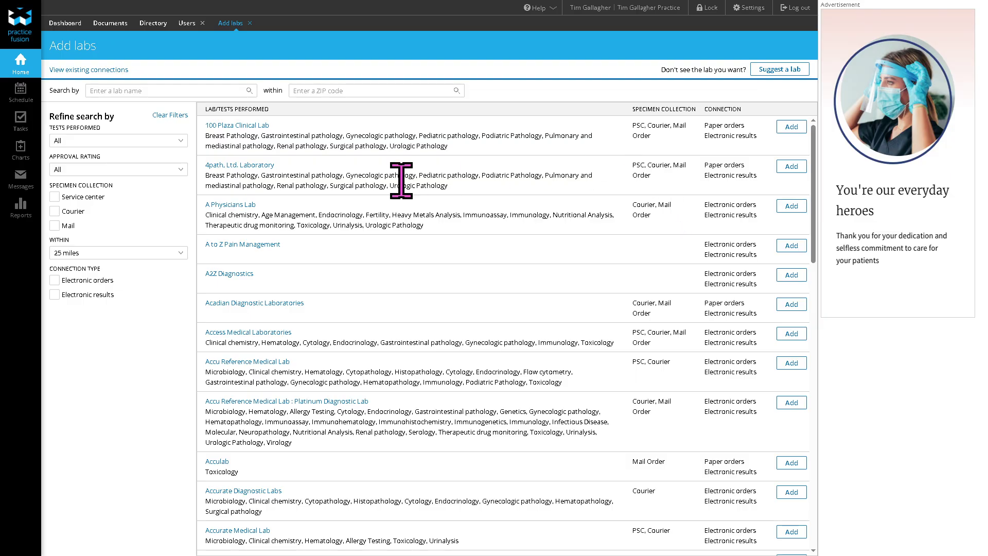
scroll(569, 260, down, 1)
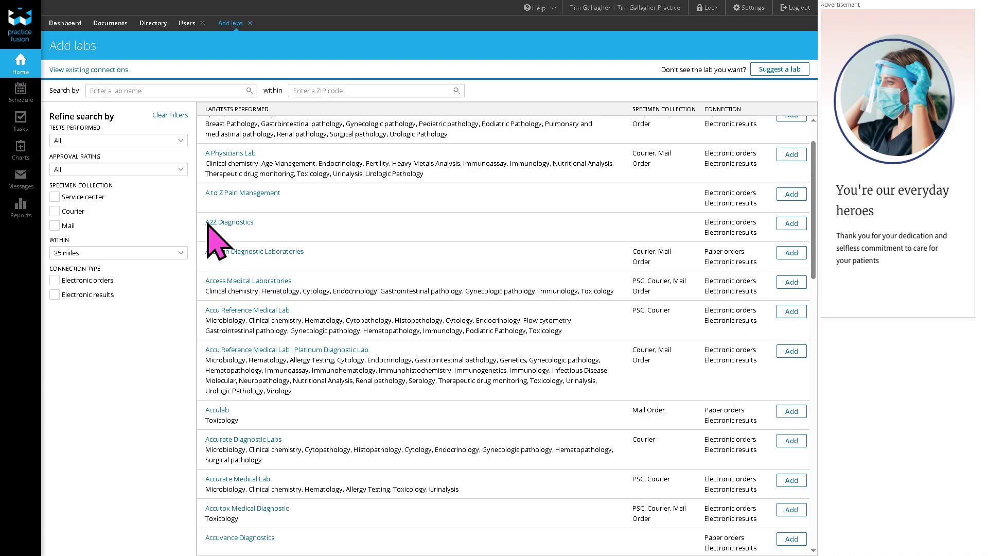
scroll(816, 275, down, 2)
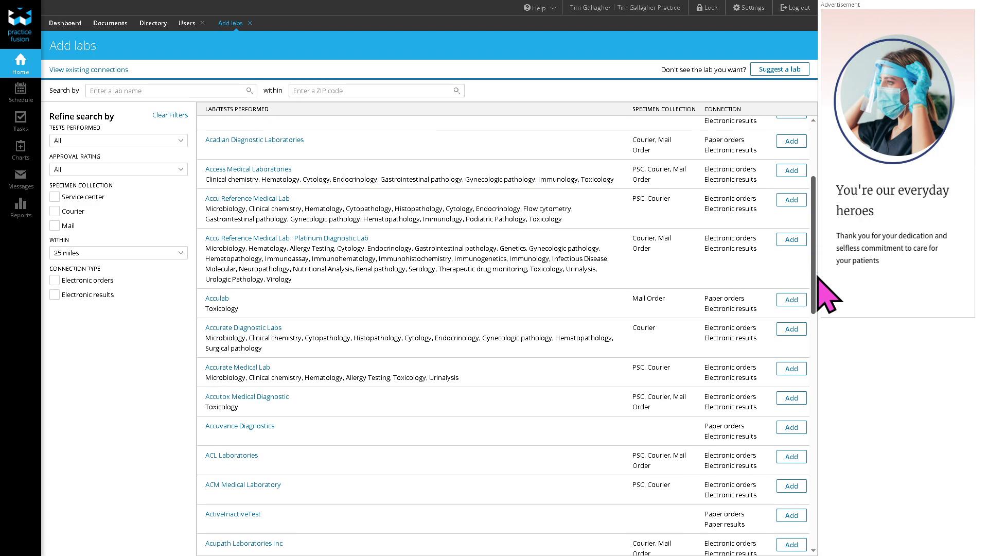
scroll(818, 277, down, 5)
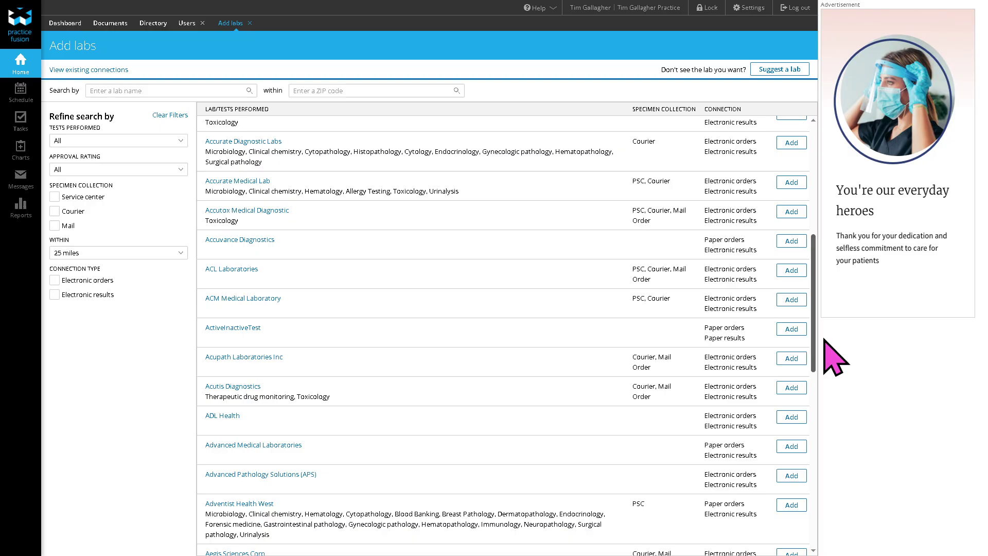
scroll(823, 360, down, 5)
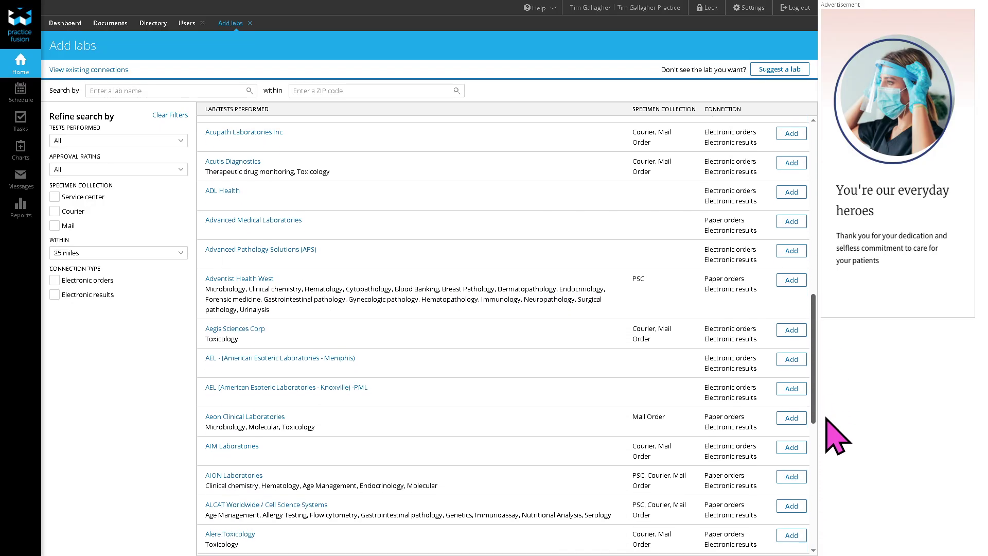
scroll(841, 455, down, 2)
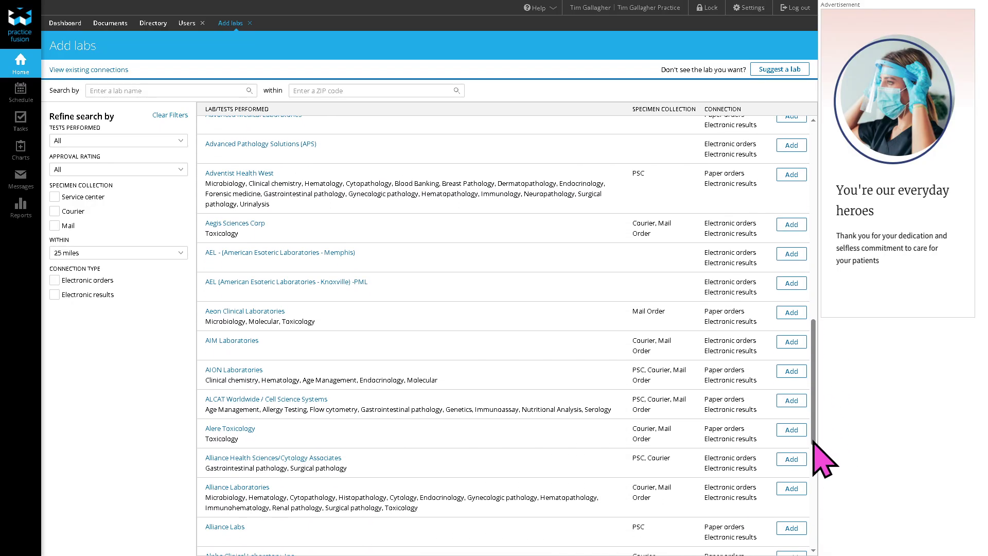
Step: Add the AAR imaging center, attempt Connect account, then go back Home
click(26, 65)
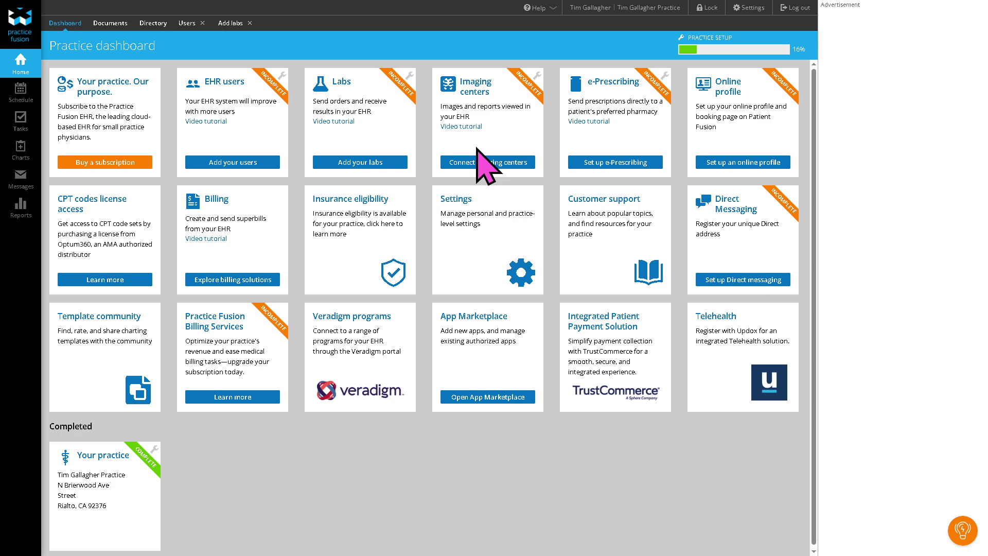
click(477, 163)
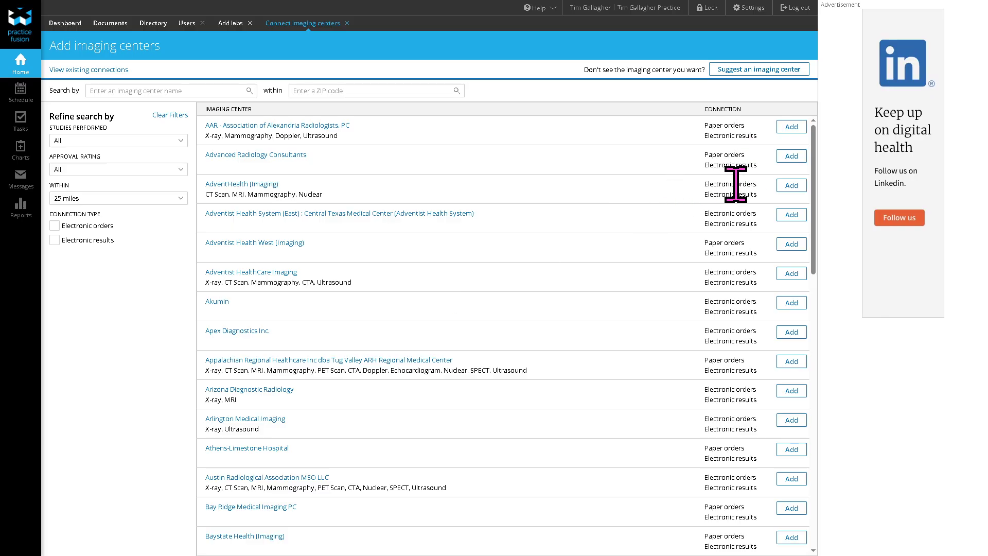
click(787, 129)
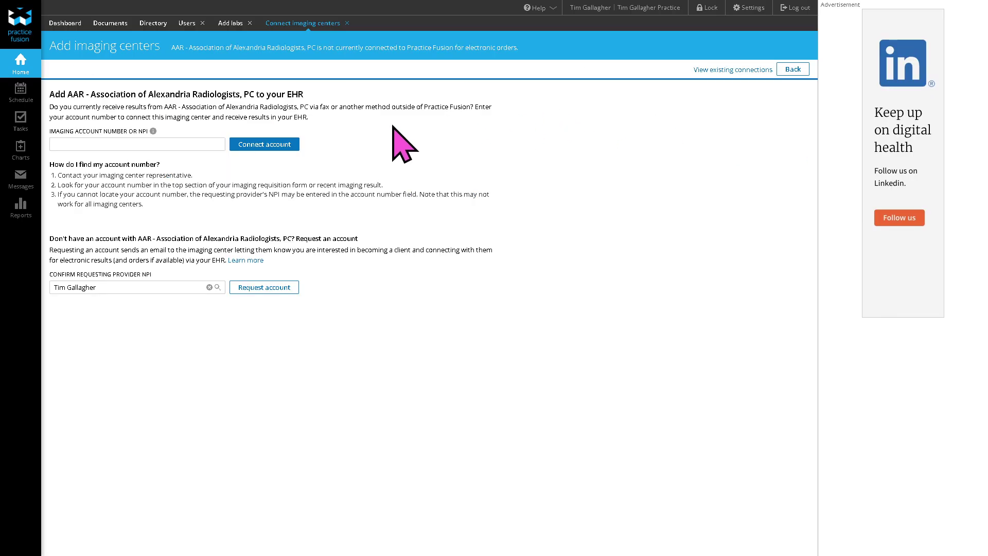
click(287, 145)
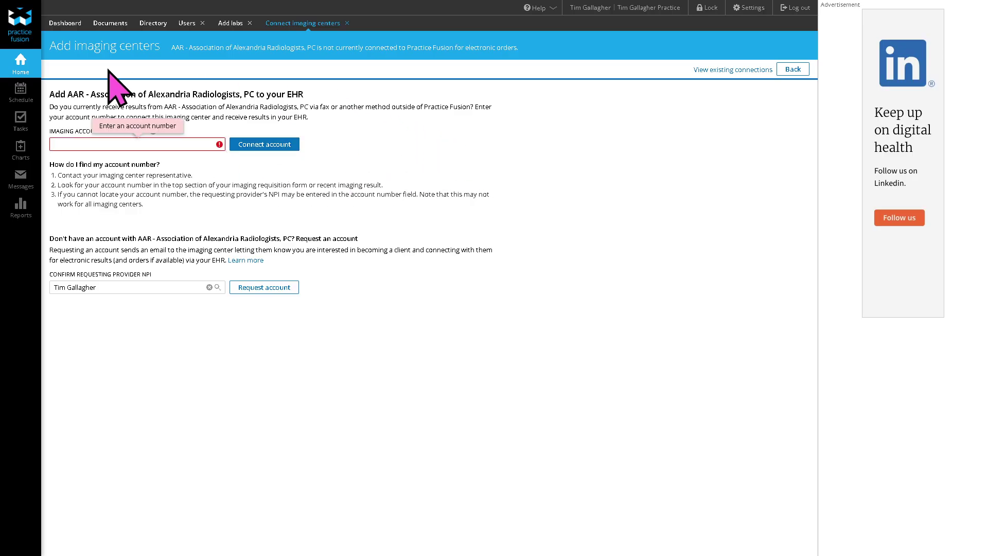
click(20, 67)
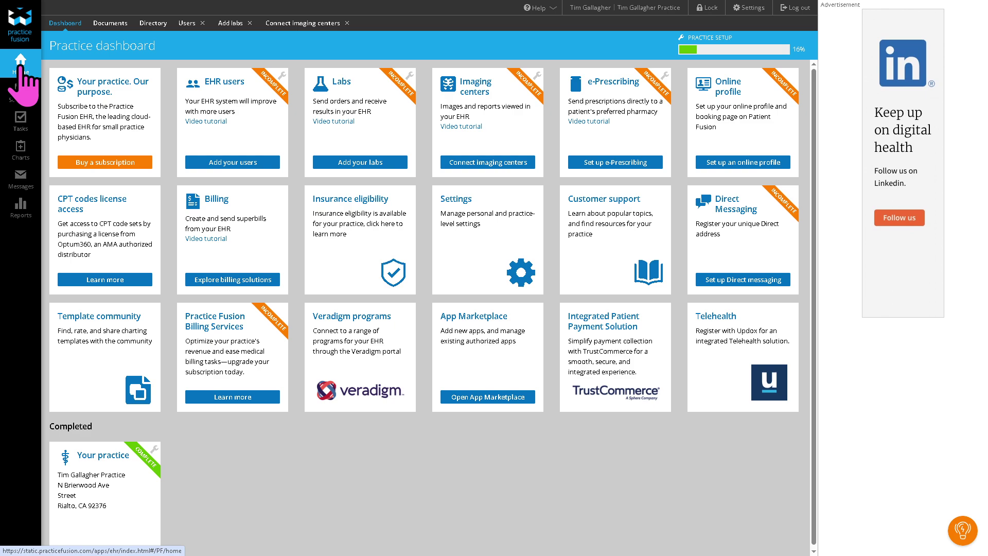
Step: Glance at e-prescribing setup, then go to the Online profile and booking setup page
click(633, 163)
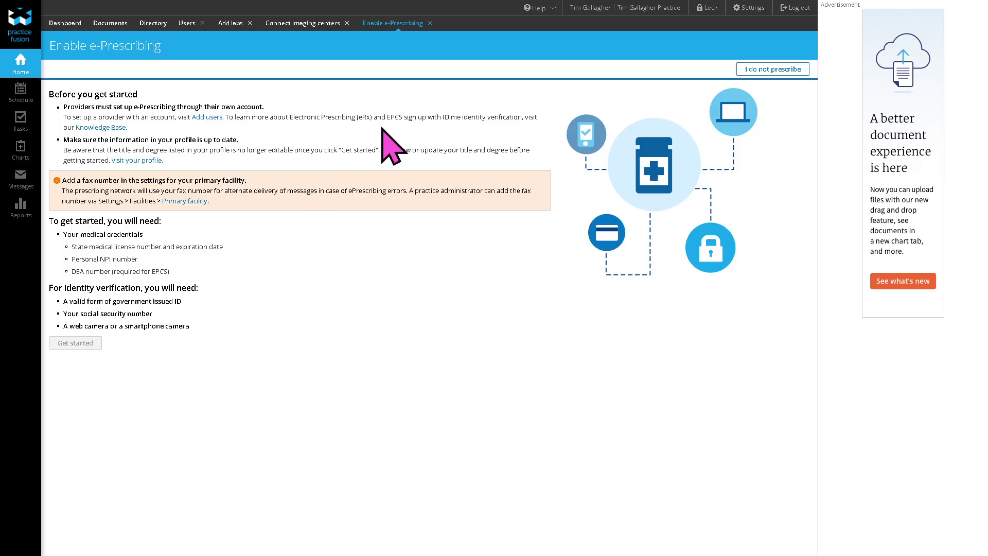
click(27, 72)
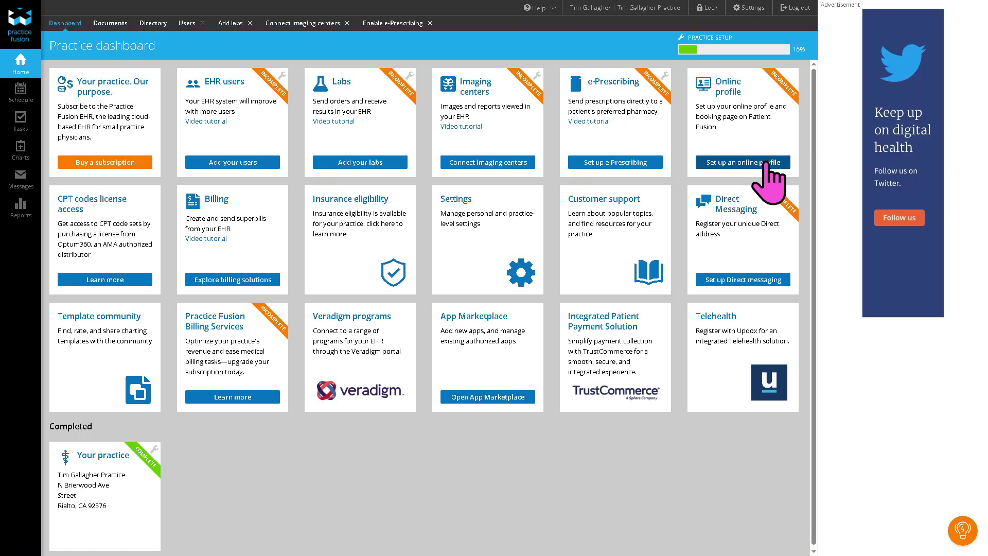
click(757, 162)
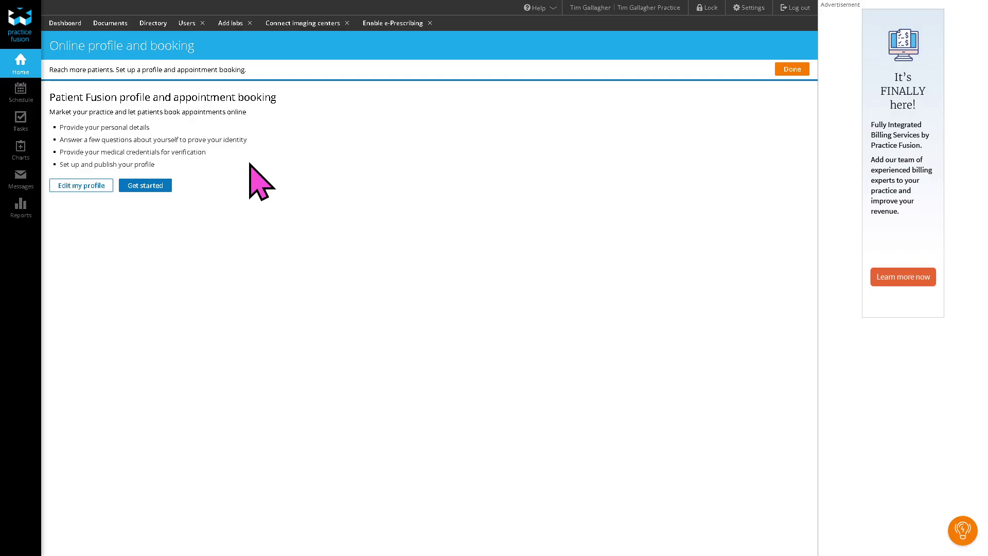
Step: Write the biography 'How to use PRACTICE FUSION', set title Mr, and save the provider profile
click(81, 185)
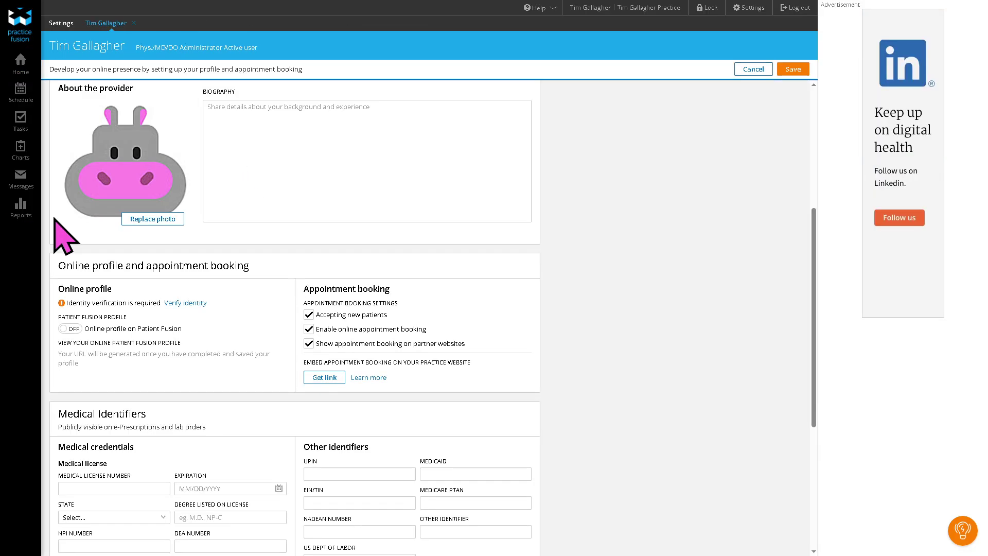
click(296, 160)
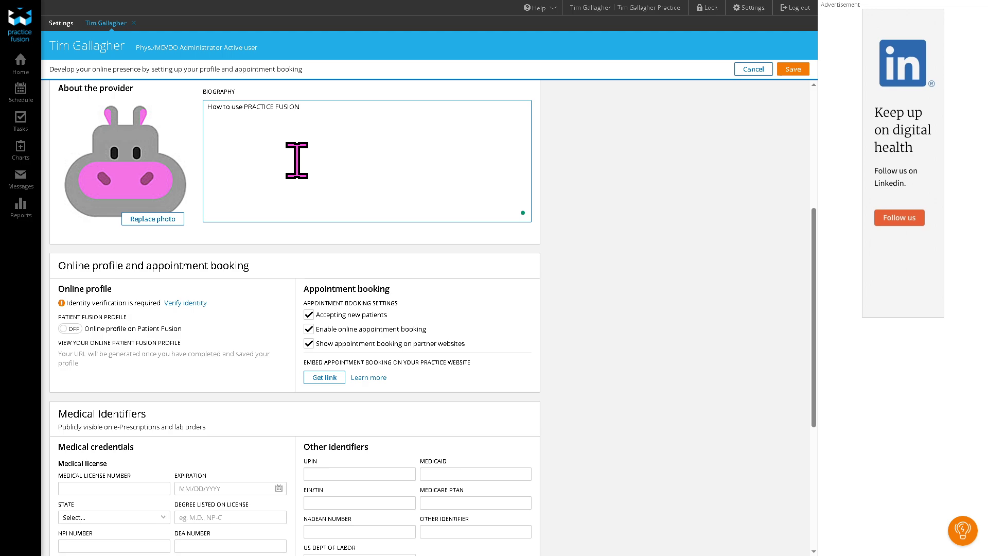
scroll(412, 196, down, 2)
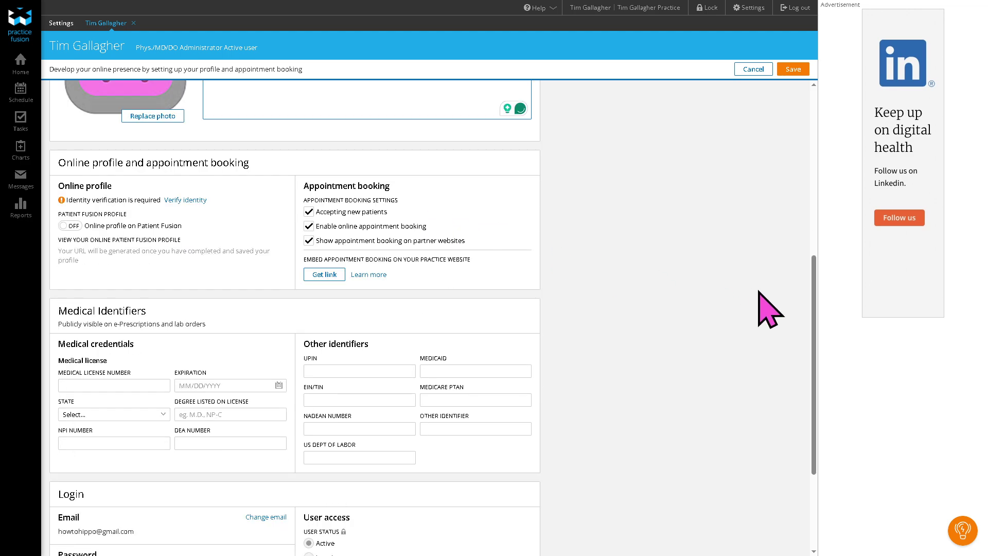
scroll(818, 339, down, 3)
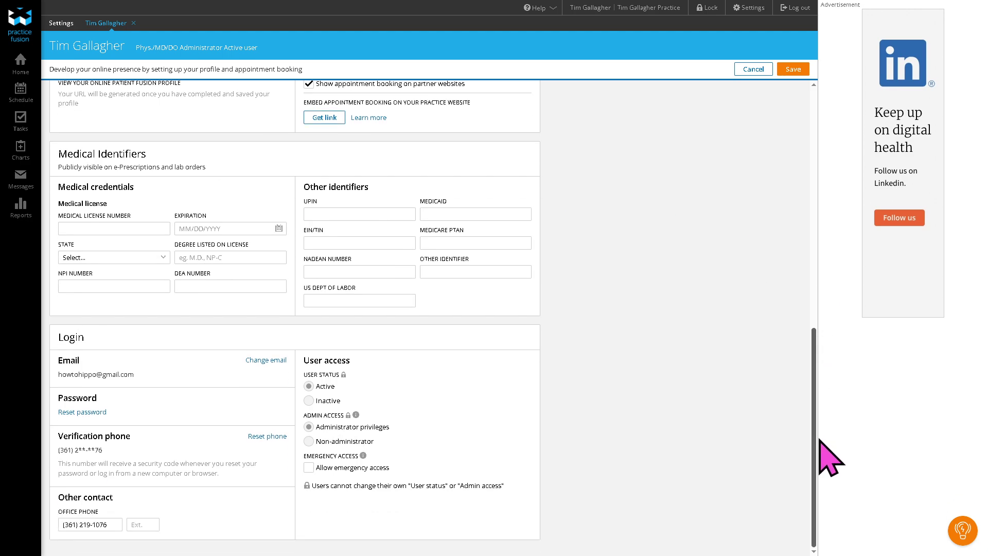
click(798, 70)
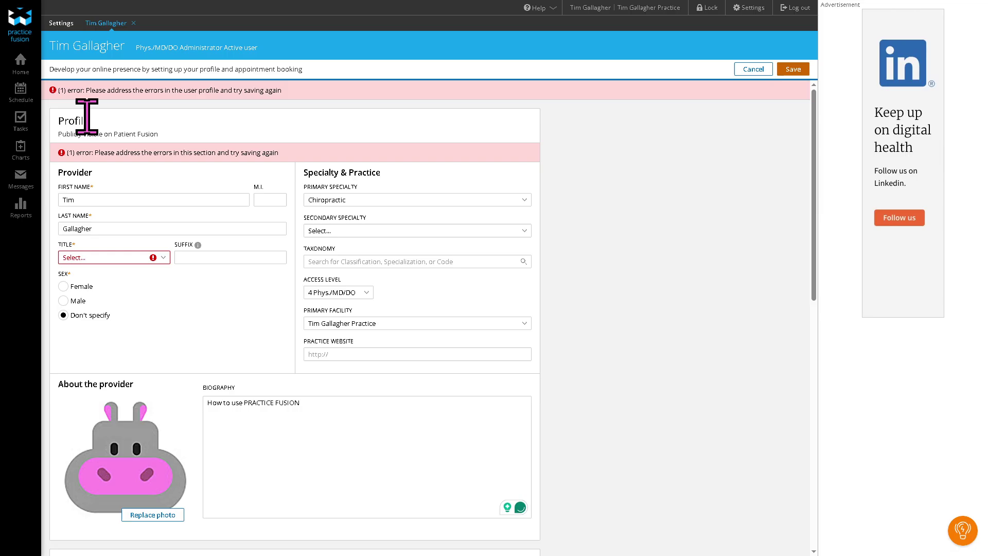
click(126, 257)
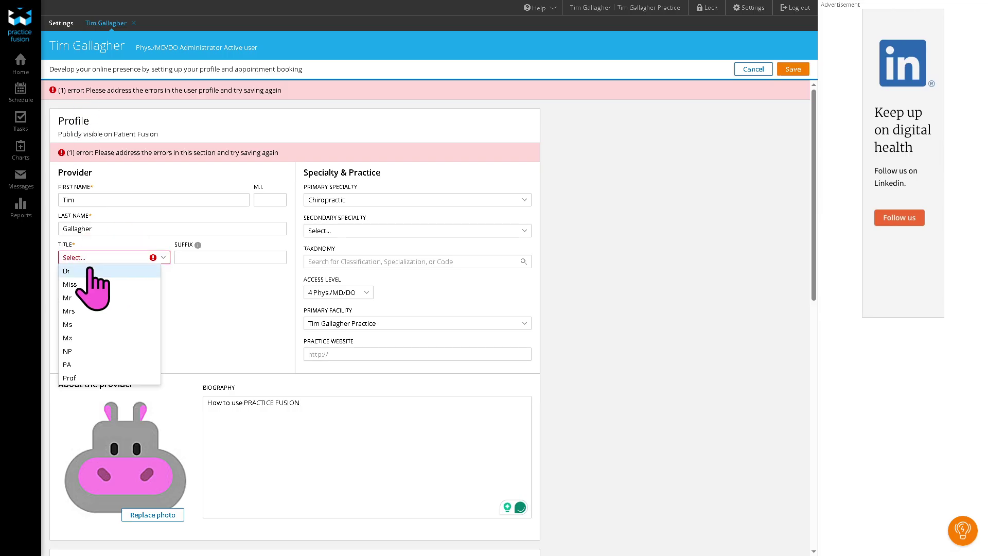
drag(144, 269, 79, 304)
click(72, 298)
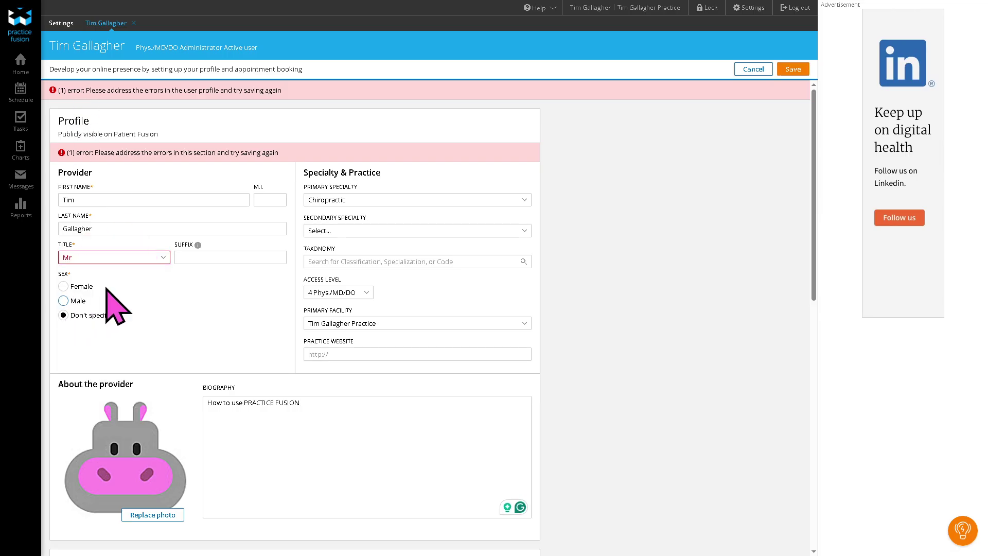
click(792, 70)
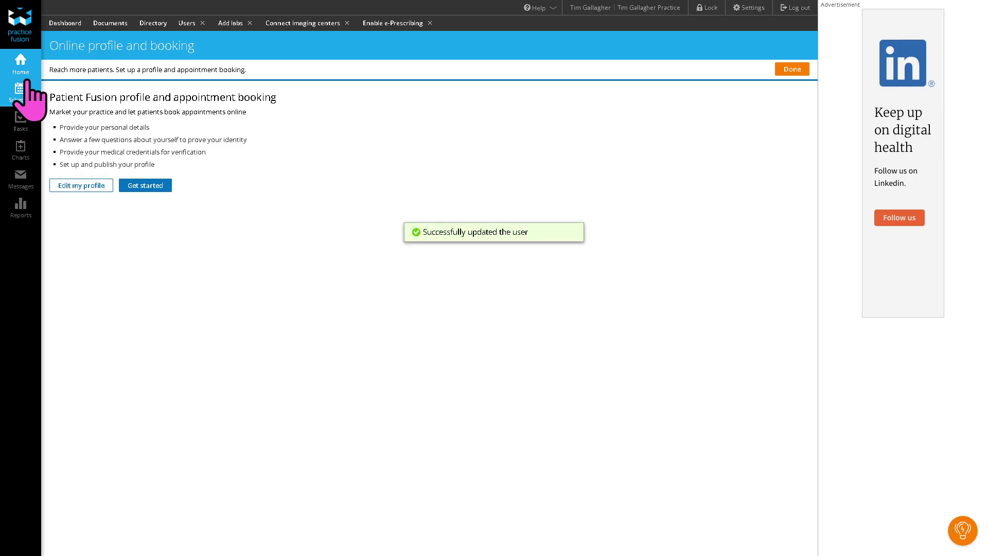
Step: Browse the billing solutions and integrated billing partners pages, then go back to the dashboard
click(25, 67)
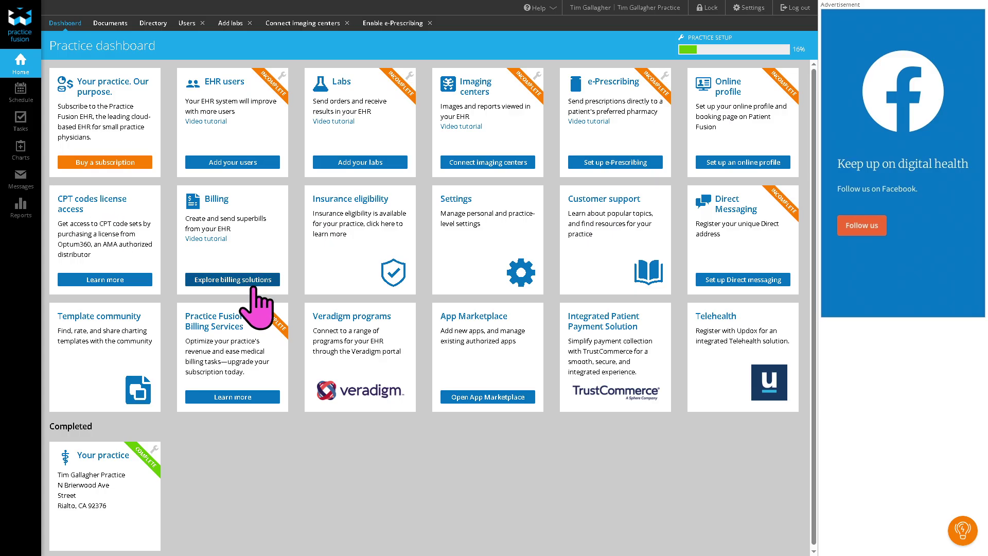
click(241, 280)
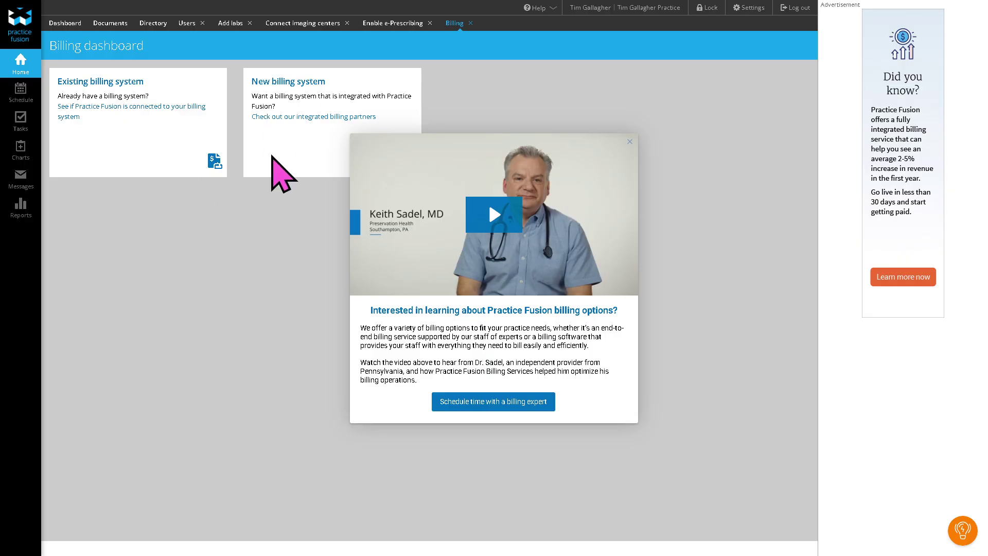
click(307, 117)
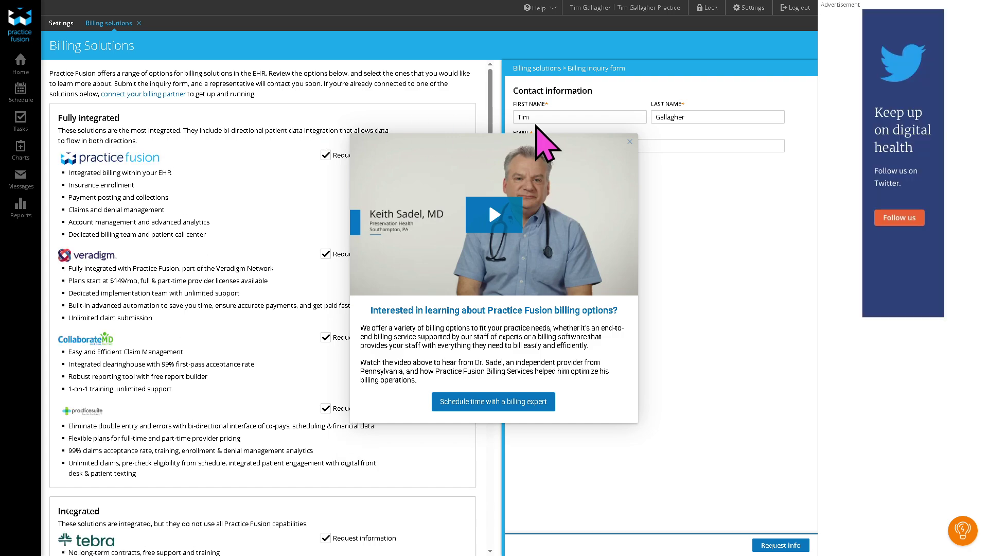
click(630, 140)
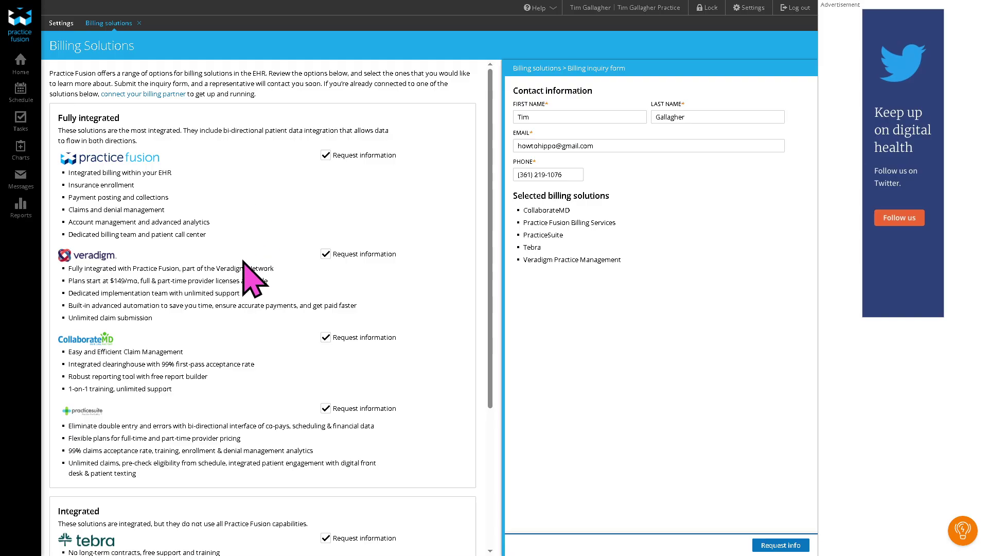
scroll(244, 261, down, 2)
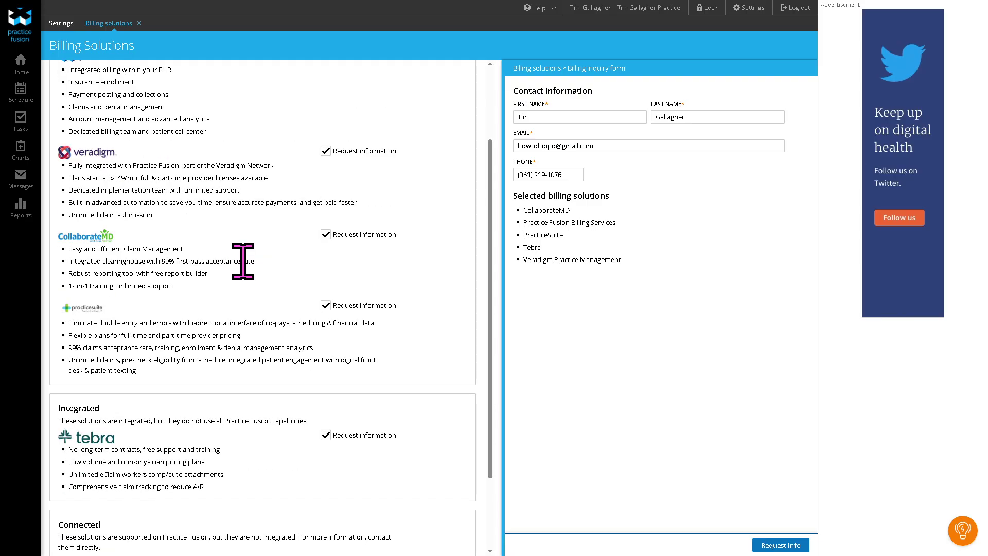
click(26, 66)
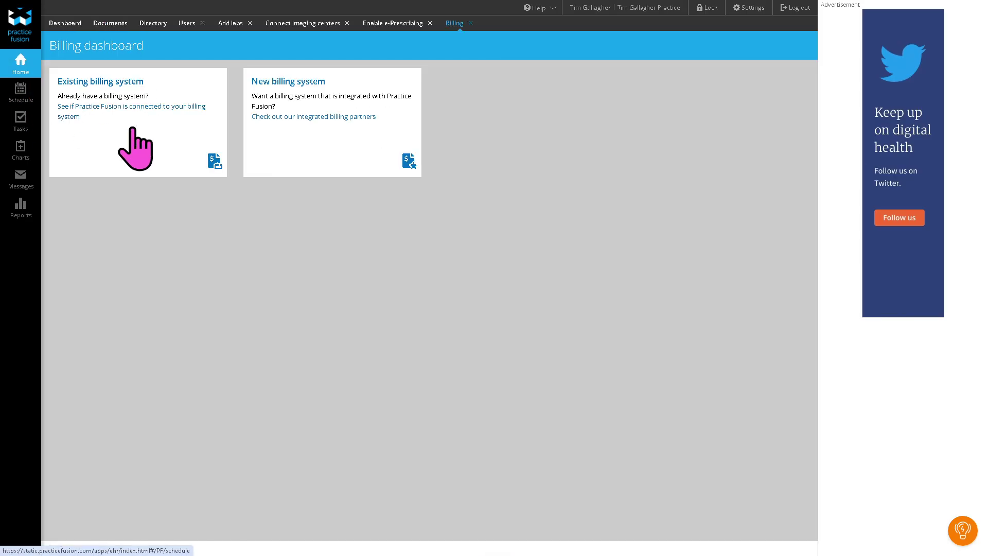
click(22, 67)
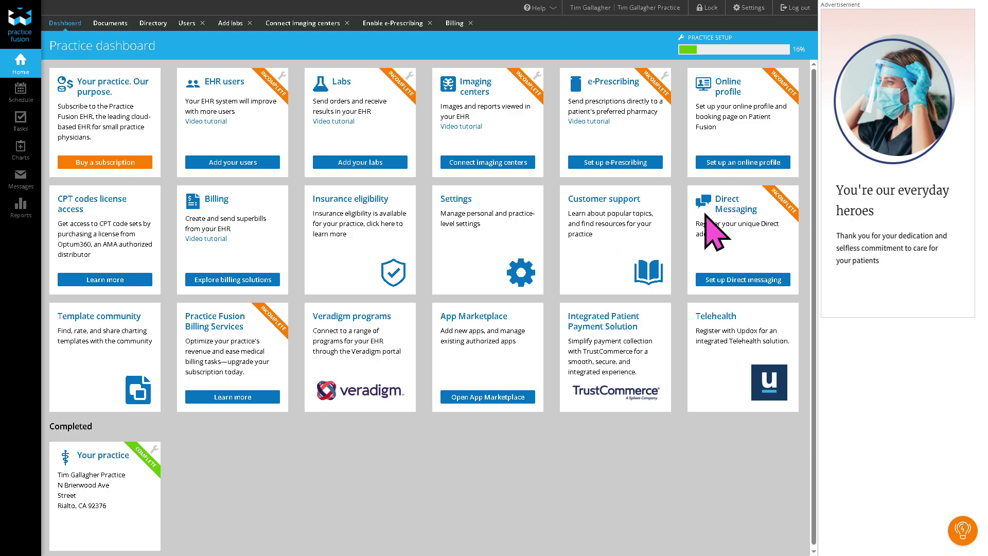
click(772, 280)
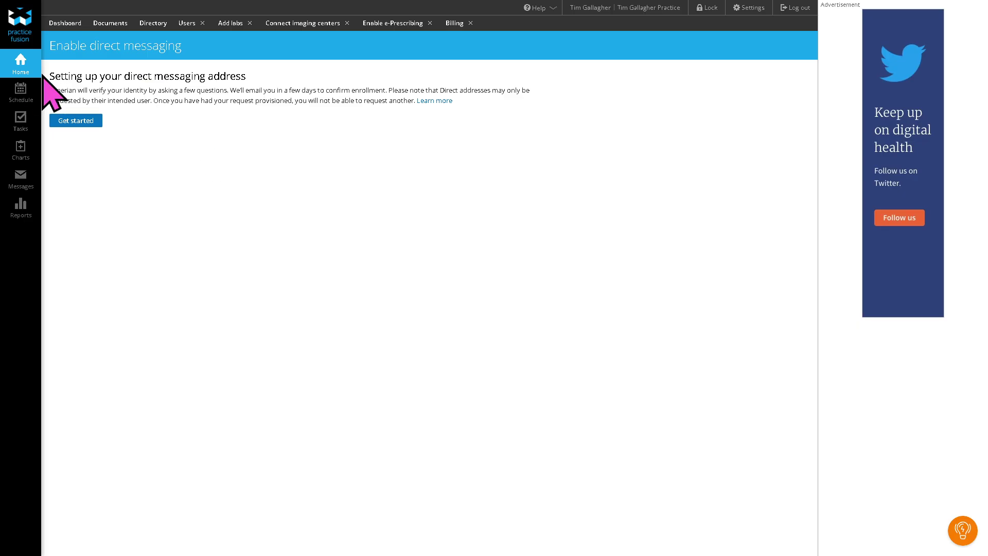
click(20, 71)
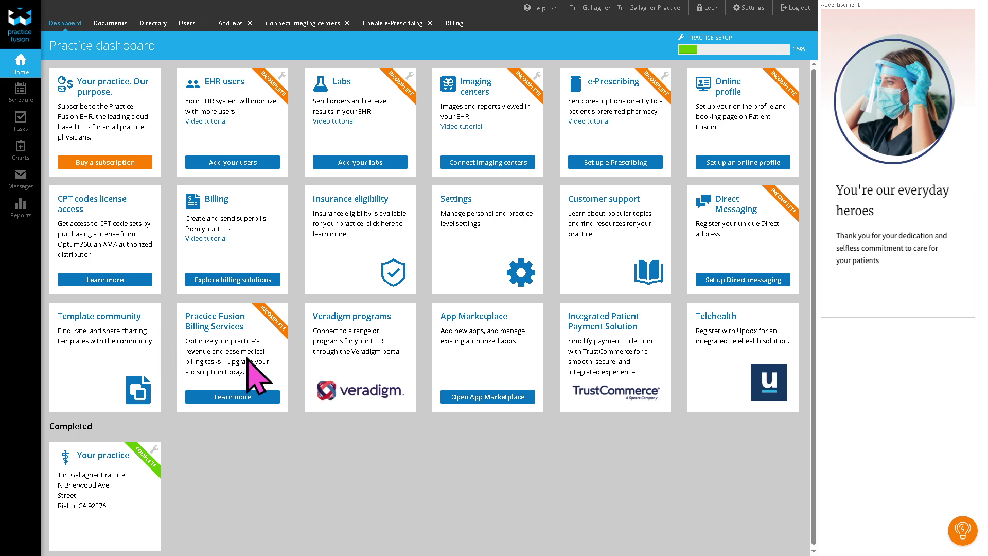
click(502, 398)
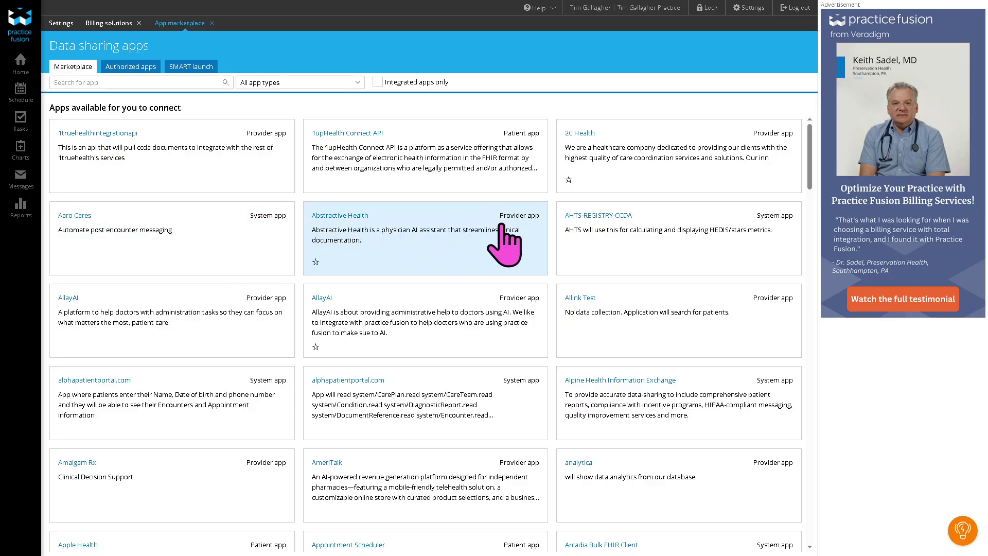
scroll(435, 298, down, 2)
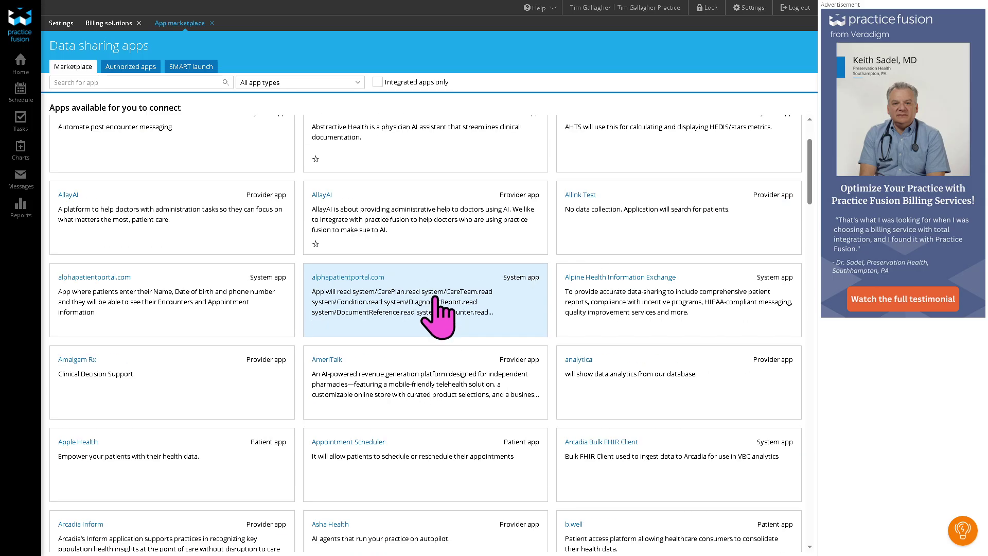
scroll(436, 316, down, 2)
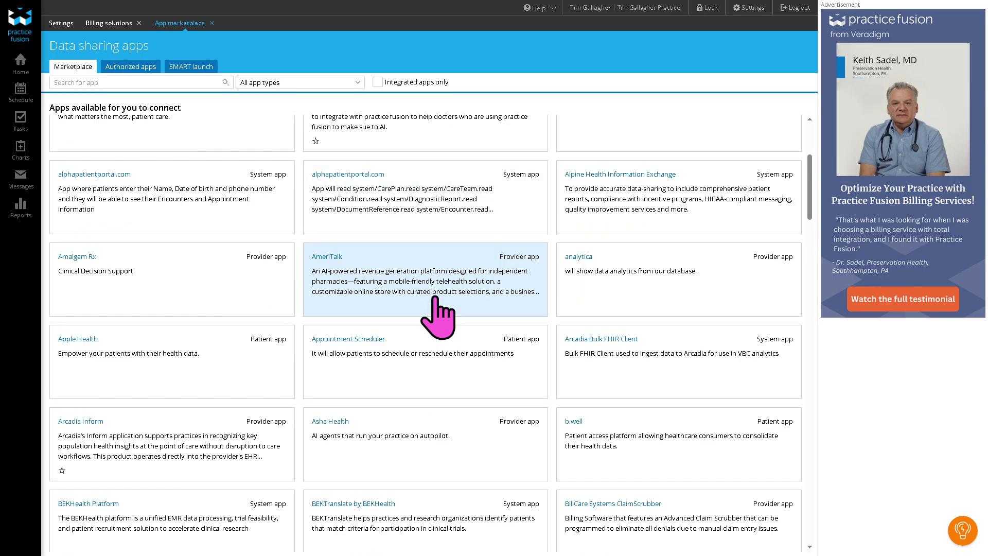
scroll(437, 319, down, 3)
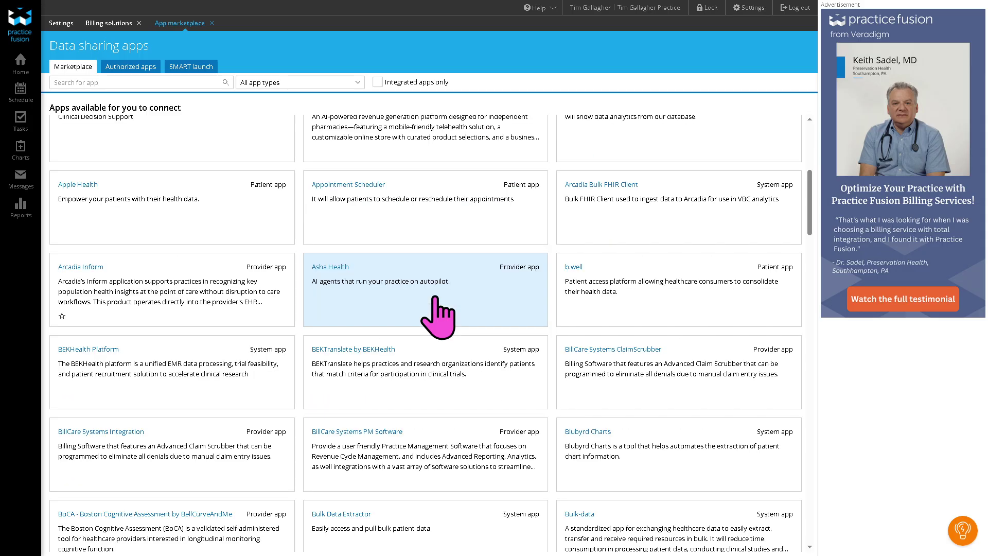
scroll(438, 316, down, 4)
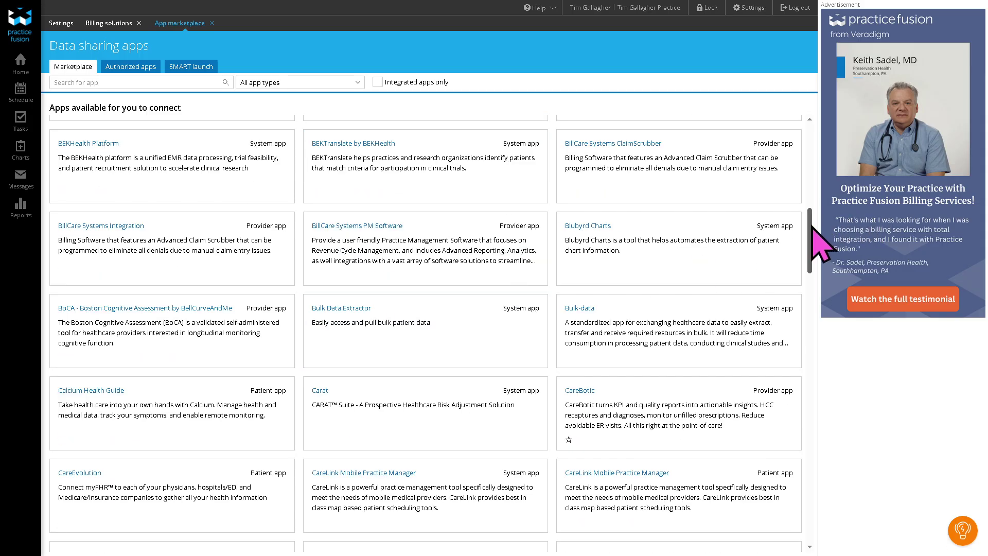
mouse_move(813, 227)
mouse_down()
mouse_move(839, 545)
mouse_move(817, 247)
mouse_up()
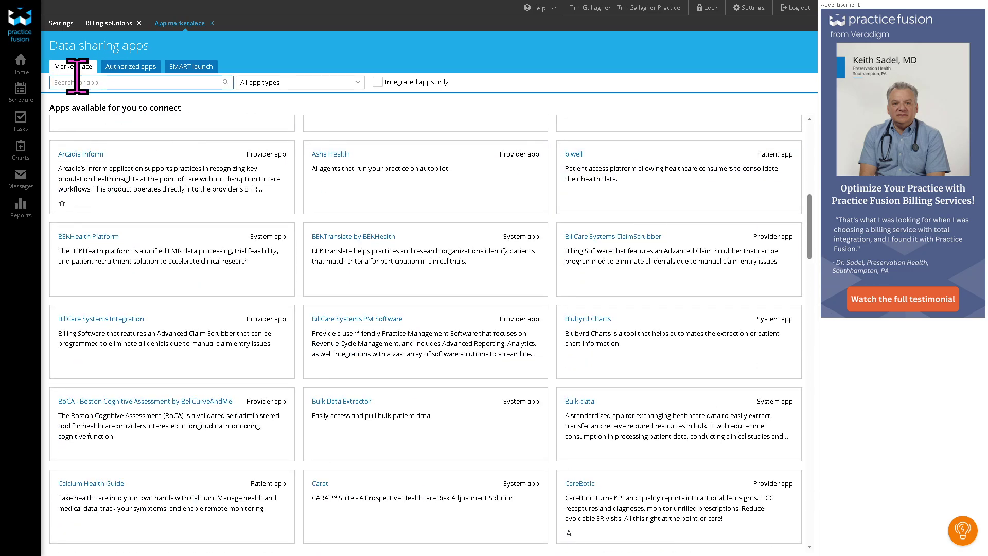
click(20, 65)
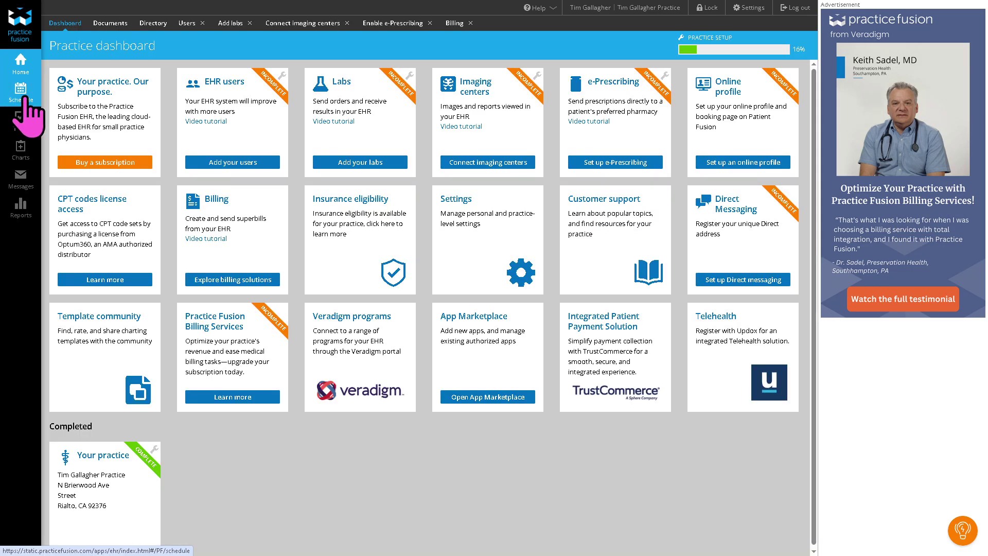
Step: Switch the Schedule from Day to Week view for Jul 13–19 and add a new appointment
click(20, 93)
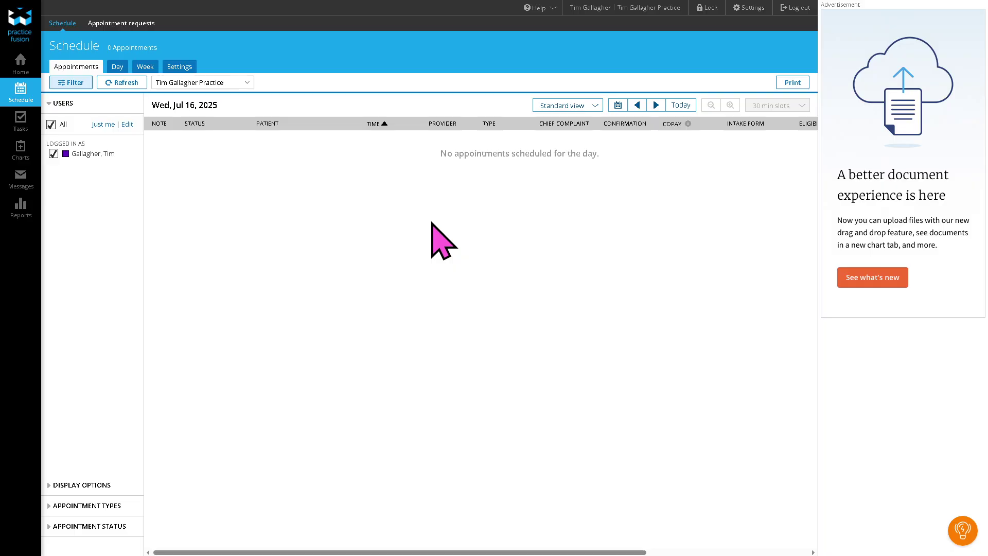
click(118, 67)
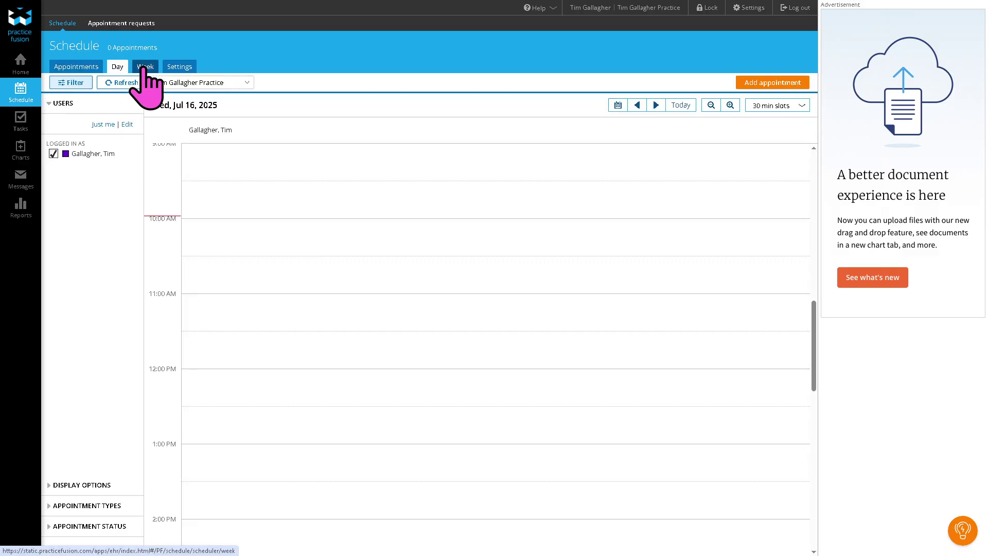
click(145, 67)
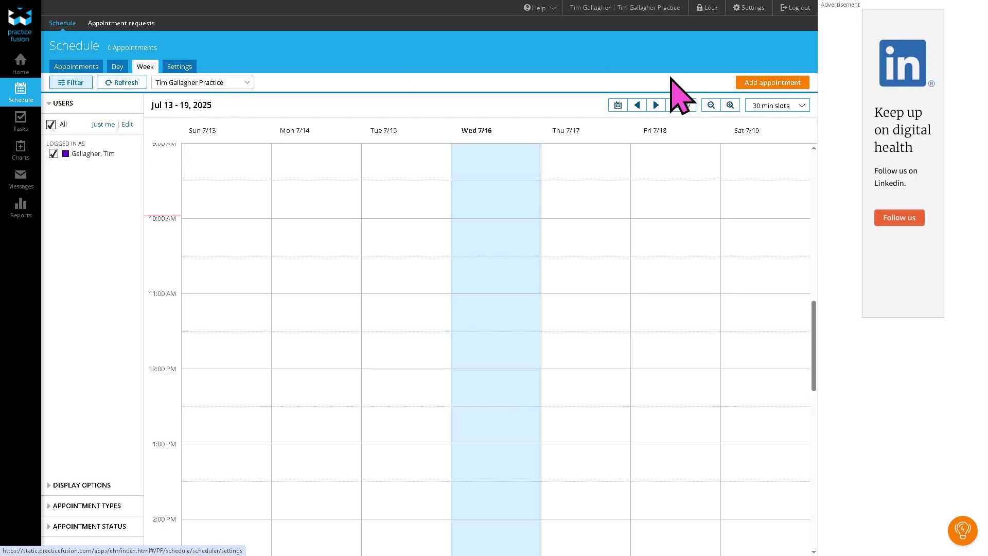
click(773, 82)
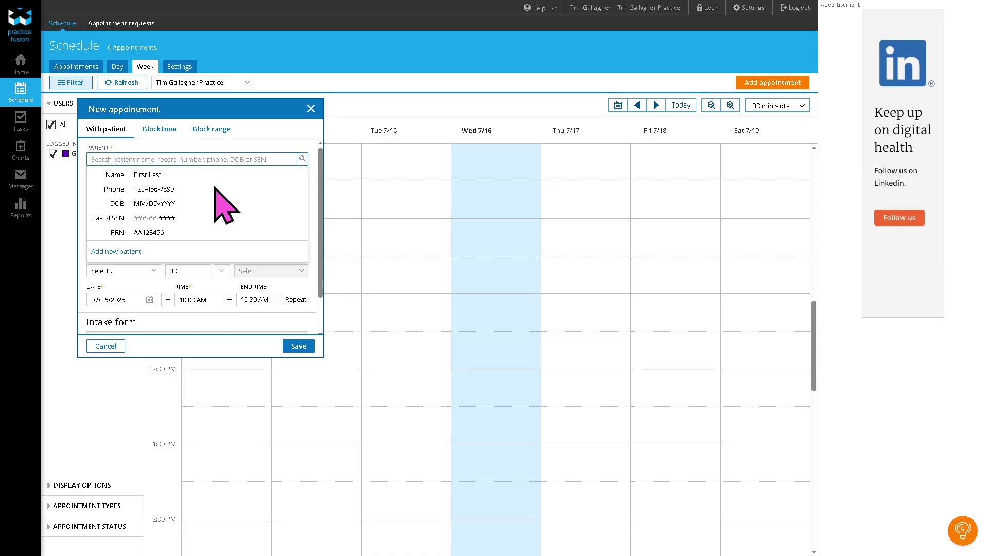
Step: Start adding a new patient from the appointment form and fill in the name fields
click(124, 252)
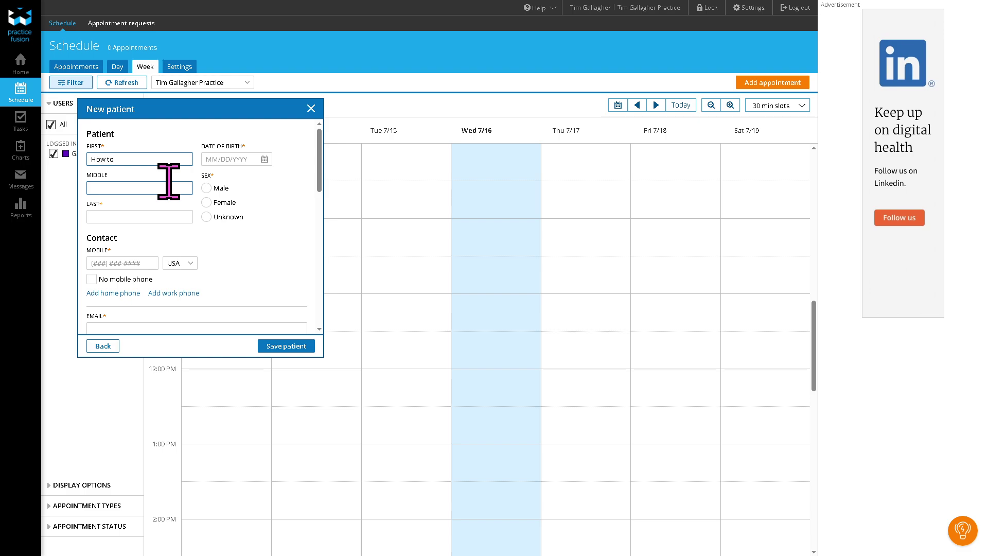
click(168, 184)
key(Tab)
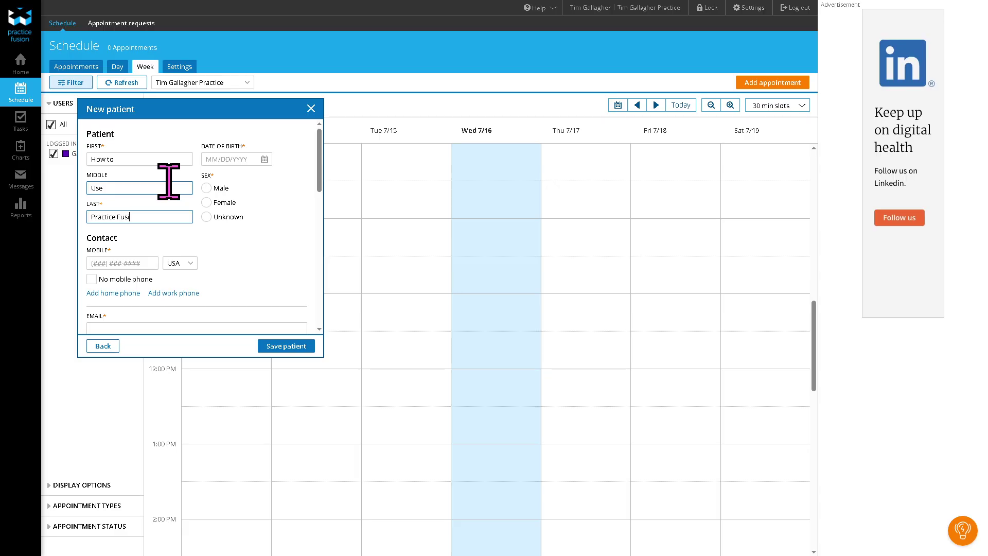
click(176, 310)
scroll(177, 310, down, 1)
Step: Enter the patient's e-mail, attempt saving, then close both patient and appointment forms unsaved
click(133, 277)
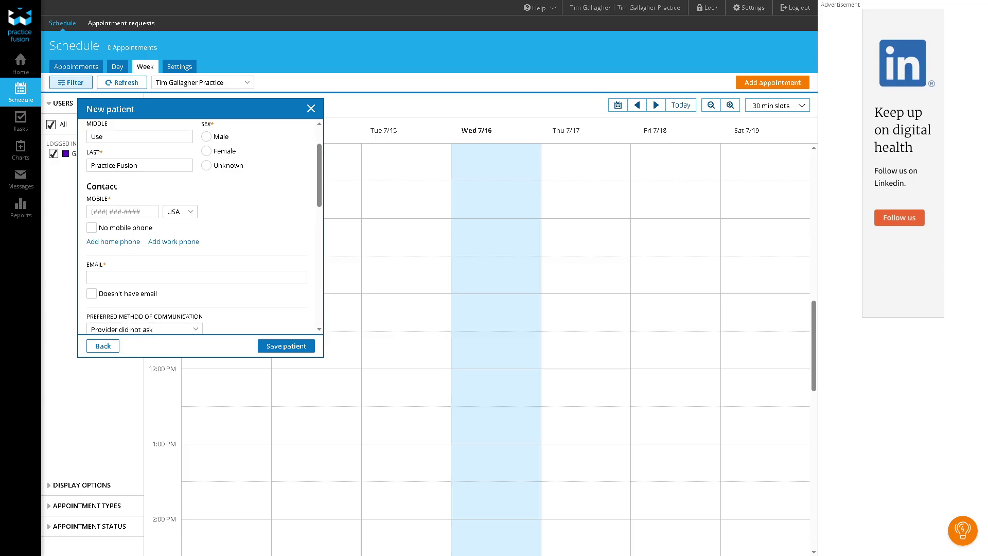
click(141, 276)
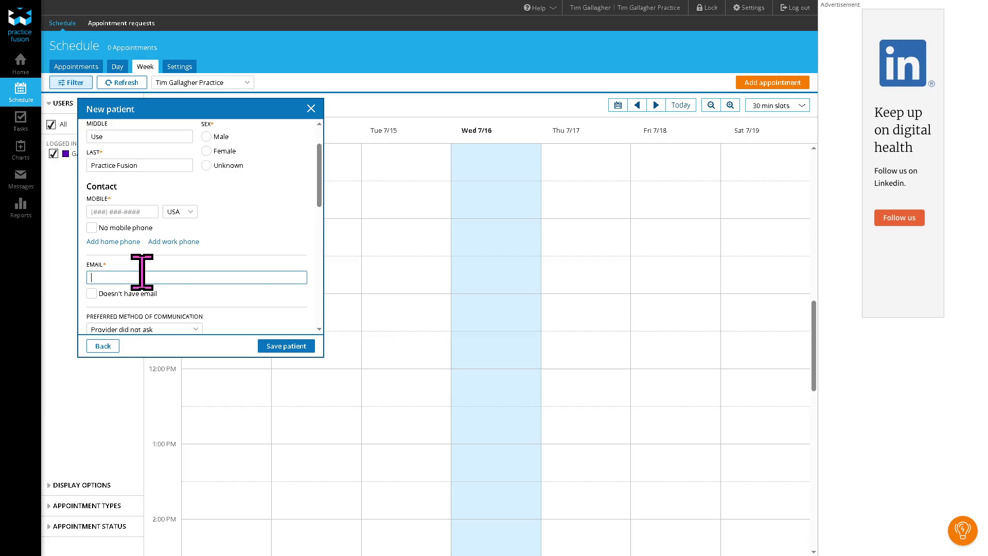
click(273, 346)
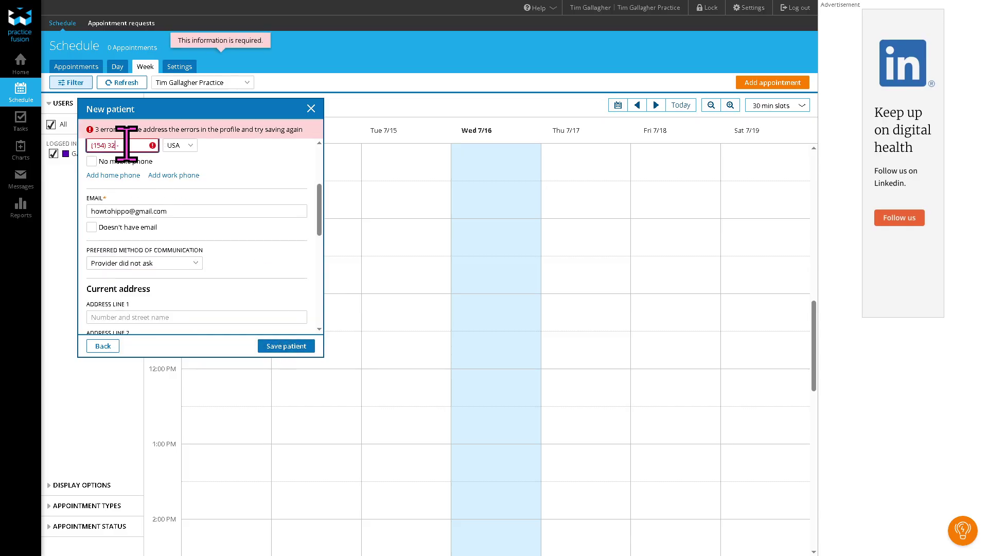
click(298, 347)
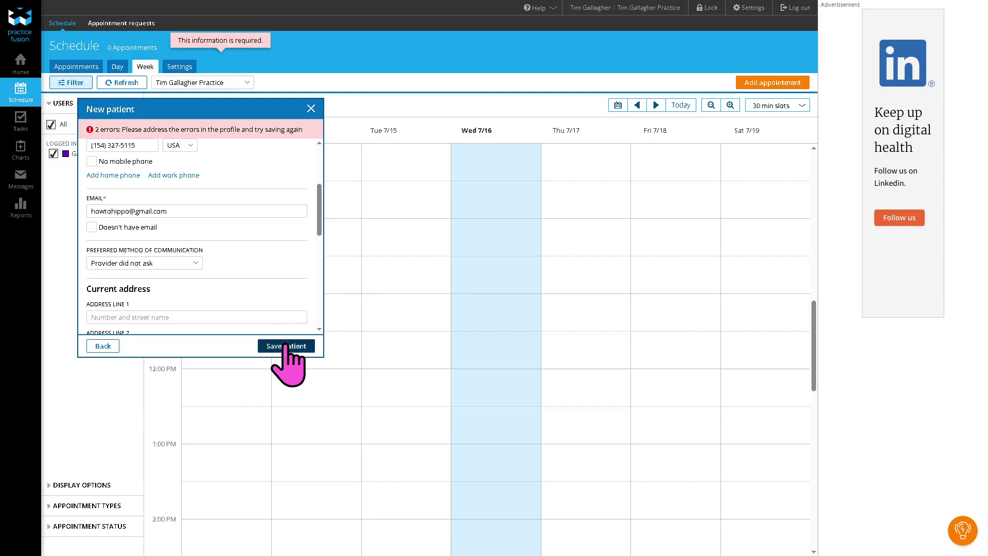
click(310, 109)
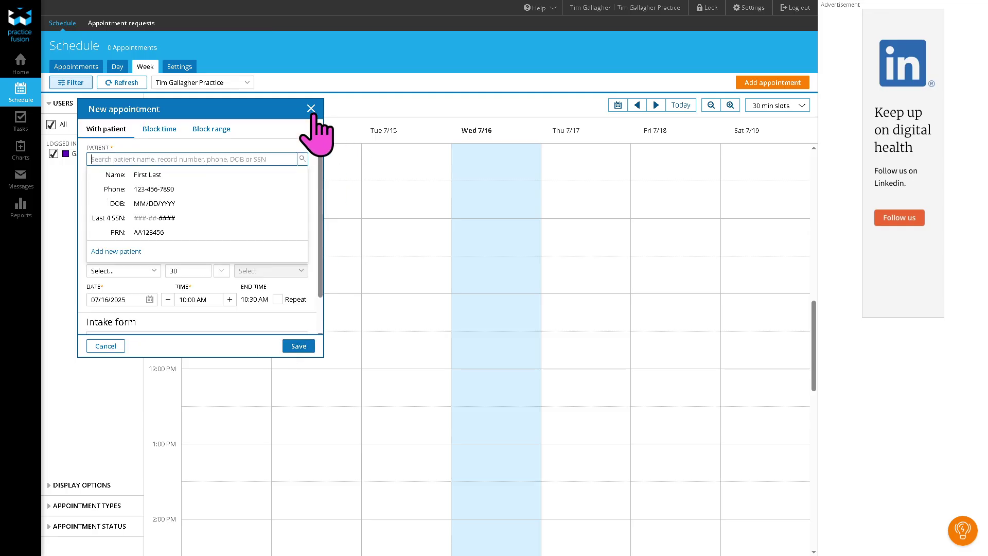
click(312, 107)
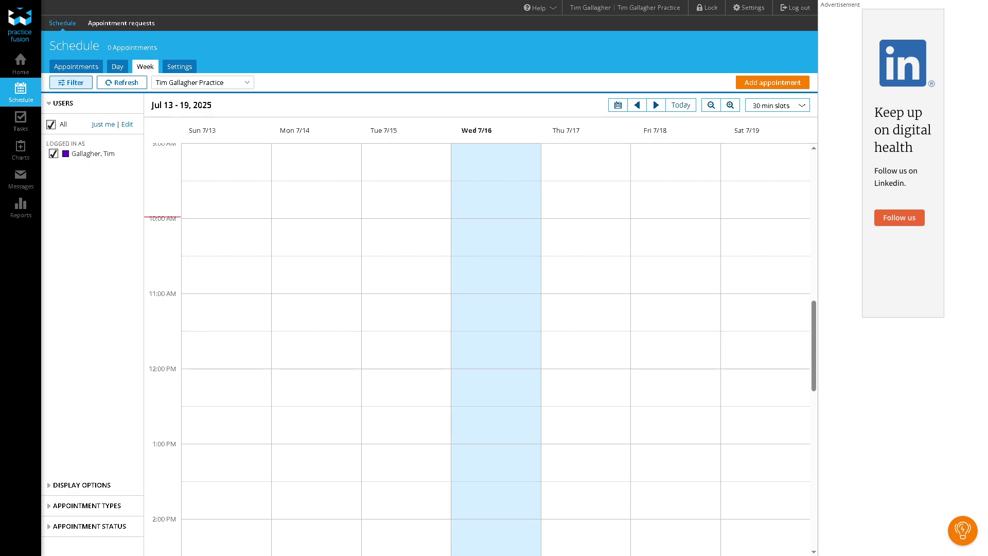
Step: Create and save a Reminder task dated 07/16/25 with details 'How to use Practice Fusion'
click(23, 124)
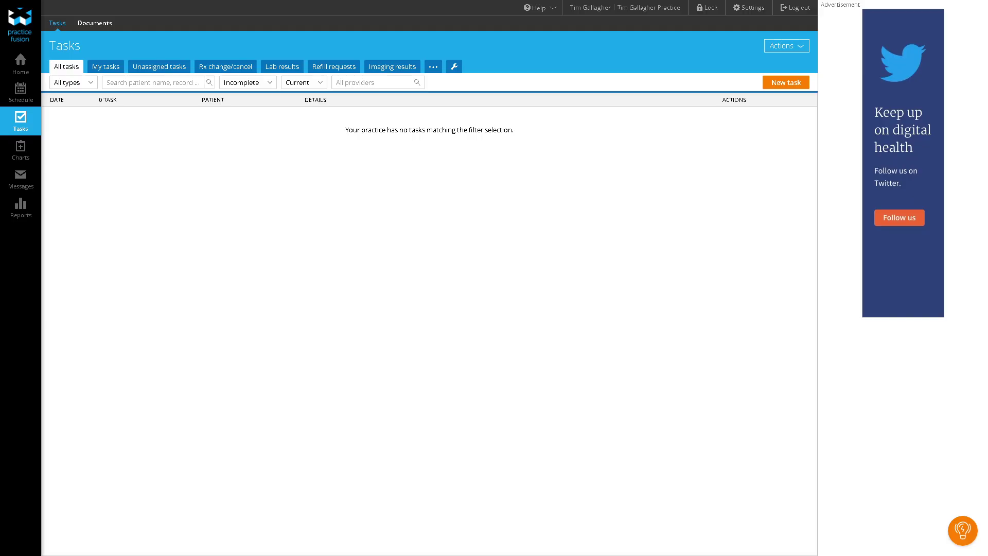
click(786, 82)
click(459, 181)
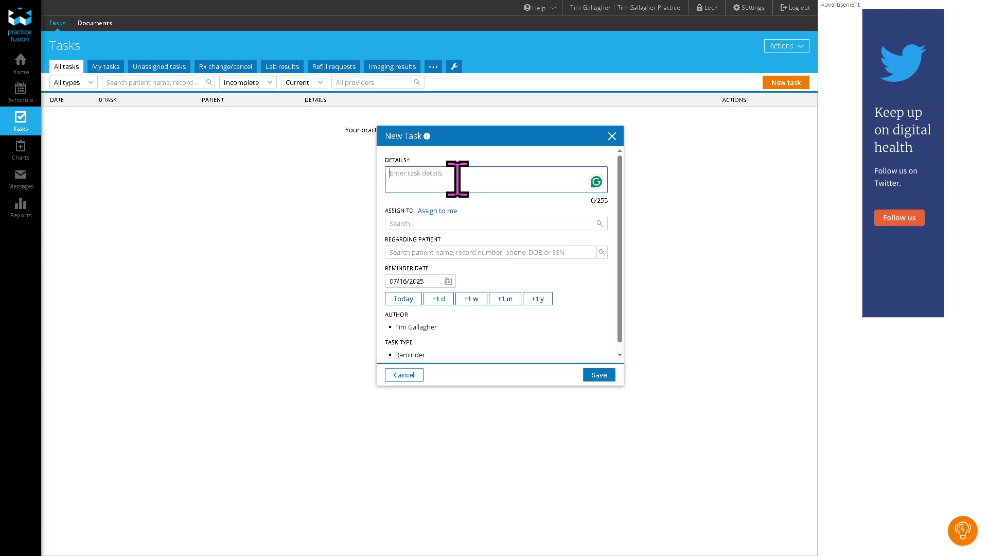
text(How to use Practice Fusion)
key(ctrl+a)
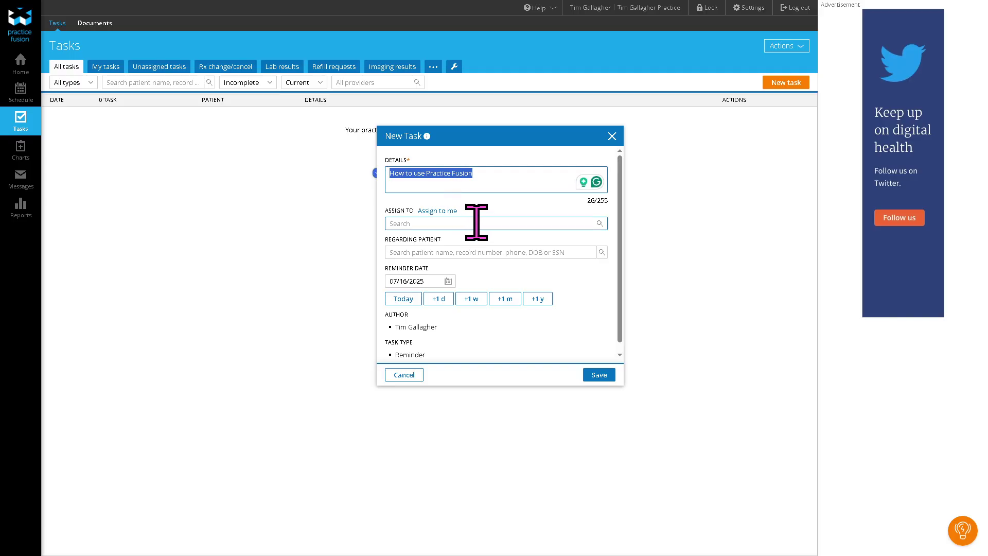
click(599, 375)
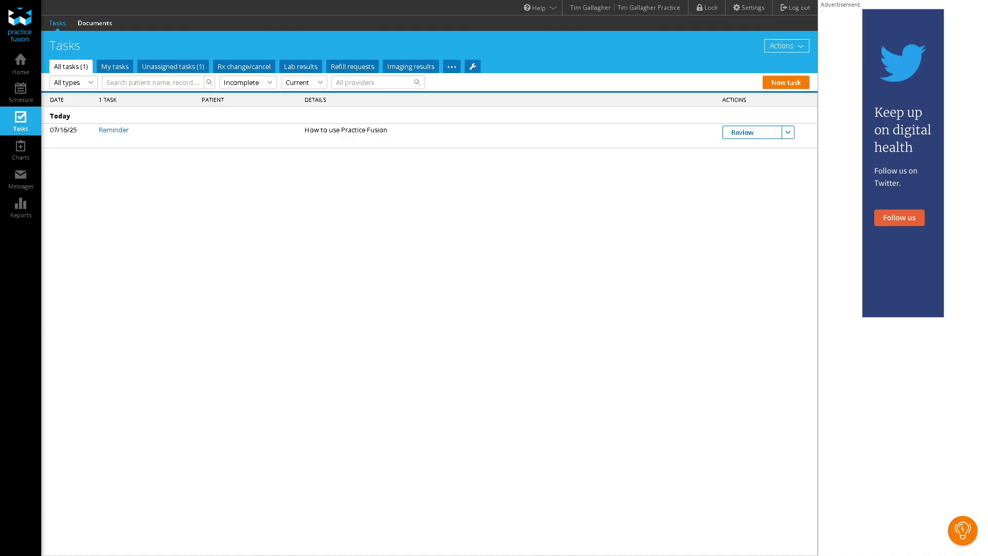
Step: View the first recent patient's chart summary from Charts, then go to the empty Messages inbox
click(23, 154)
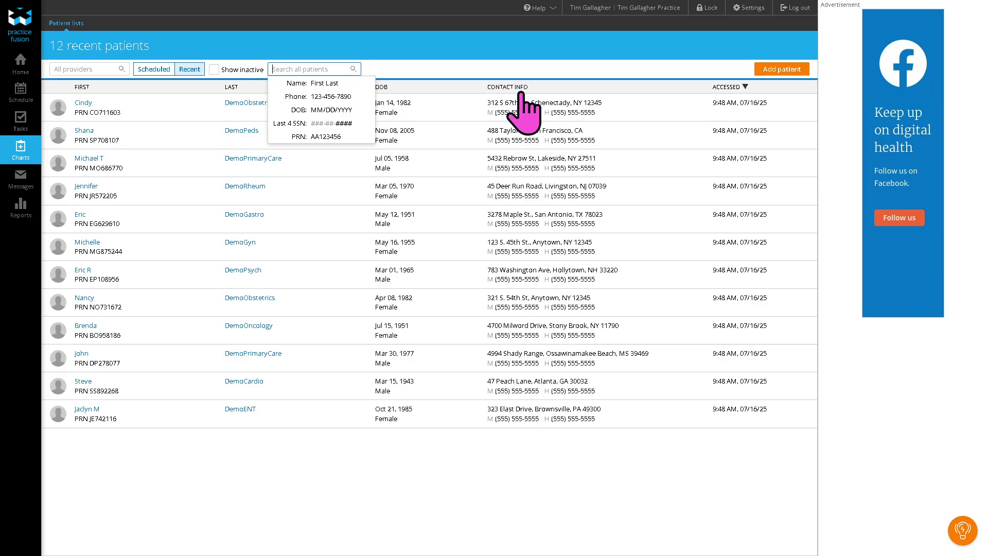
click(227, 453)
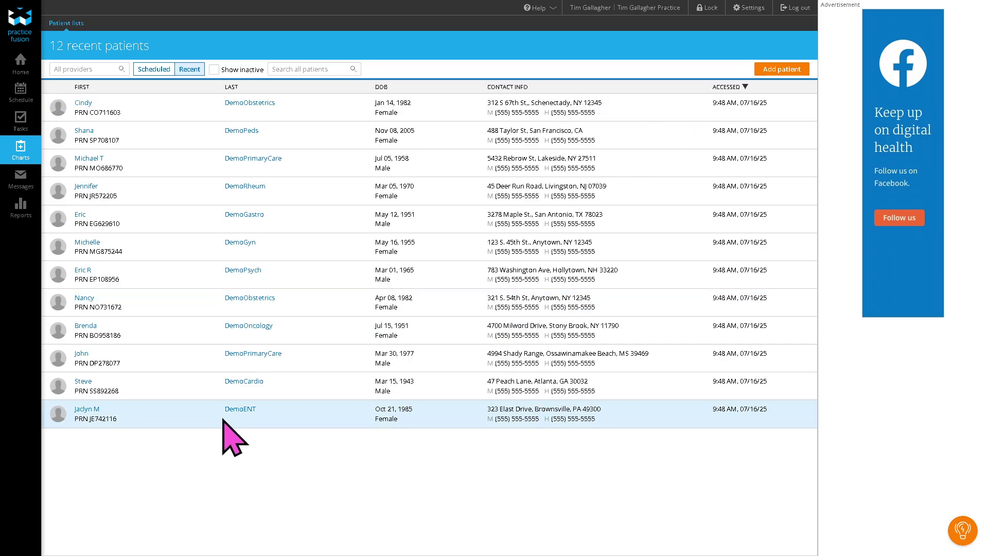
click(84, 103)
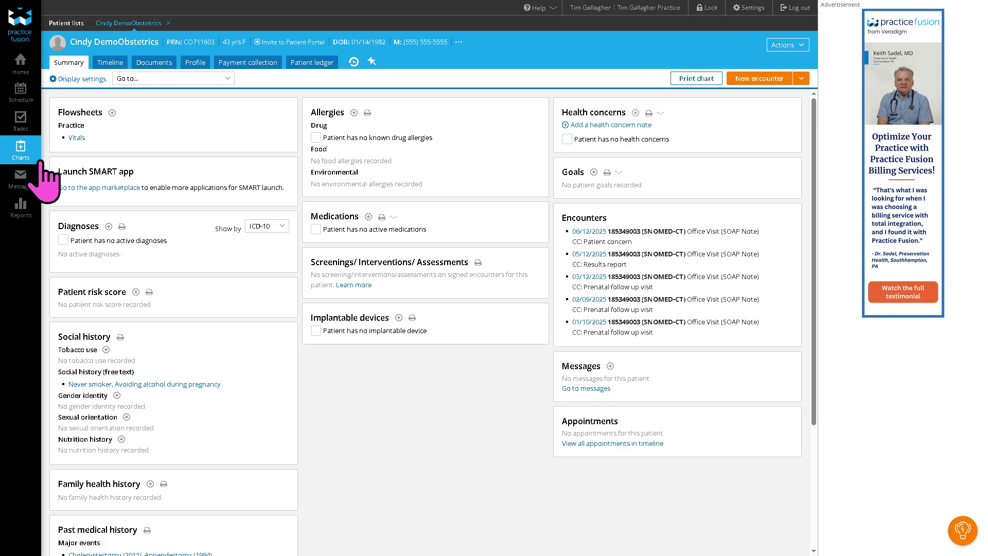
click(31, 177)
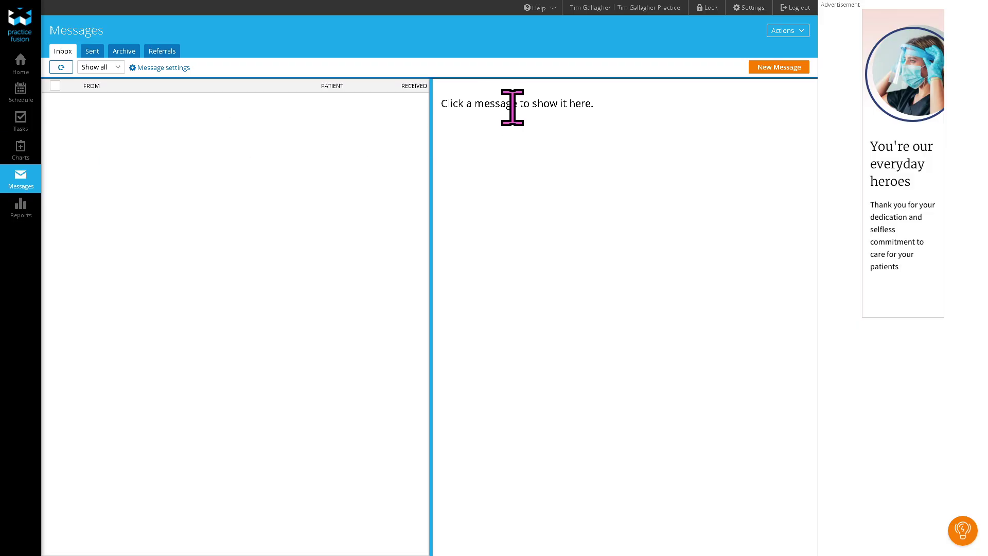
Step: Draft a message with subject and body 'How to use Practice Fusion', then discard it on the Reports page
click(776, 67)
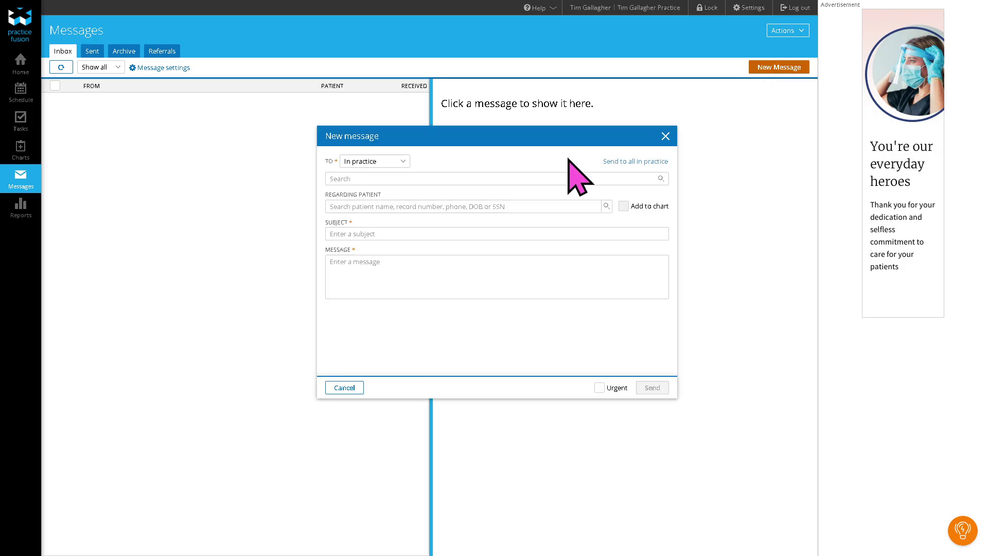
click(430, 291)
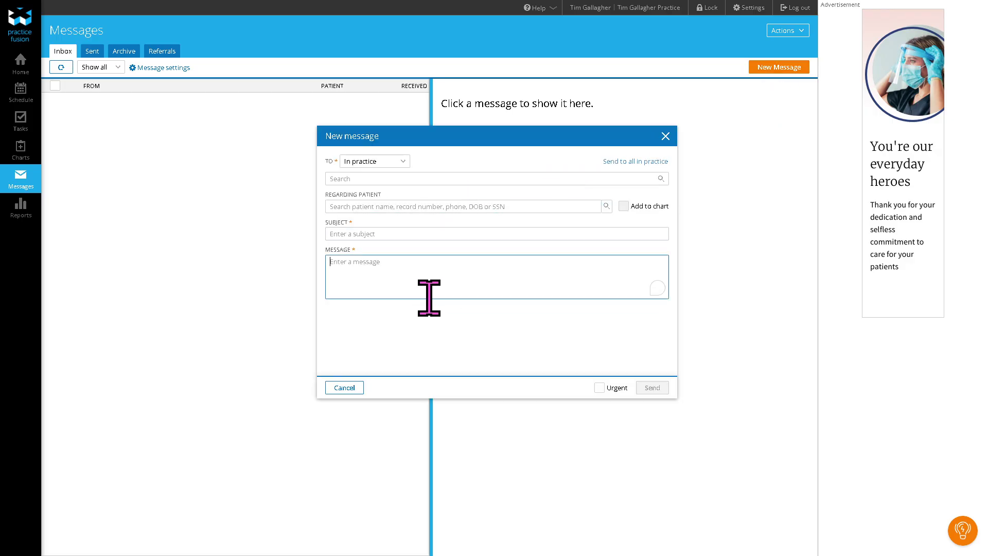
text(How to use Practice Fusion)
click(445, 233)
text(How to use Practice Fusion)
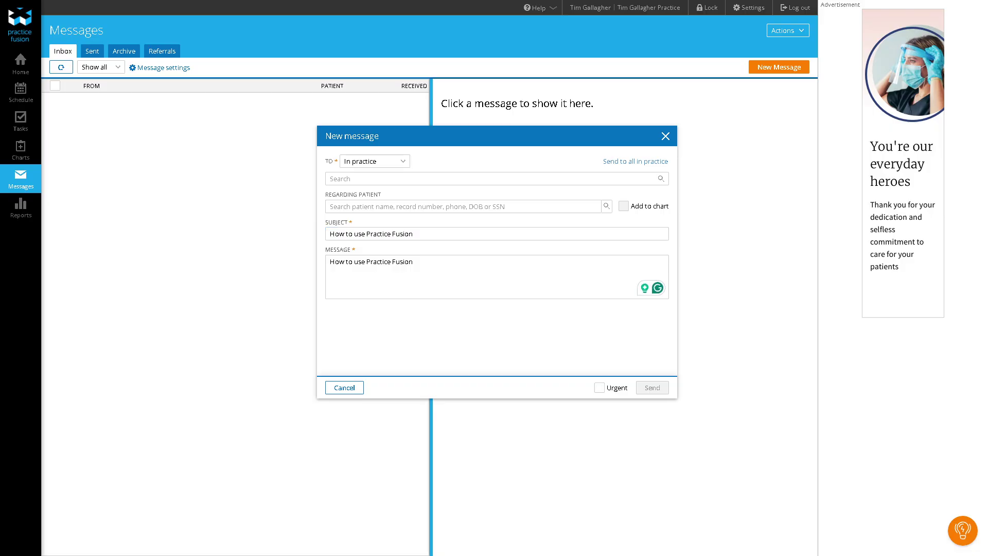
click(19, 216)
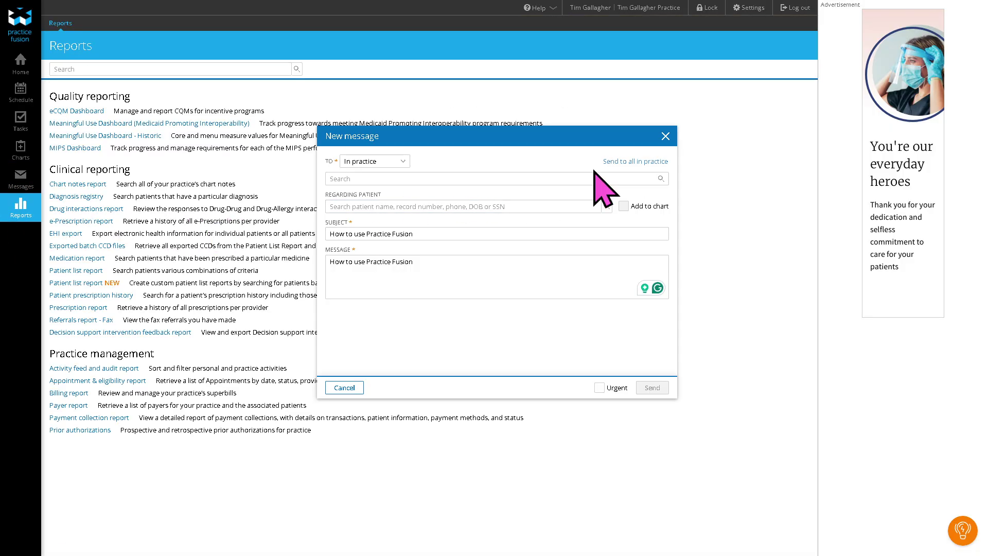
click(664, 137)
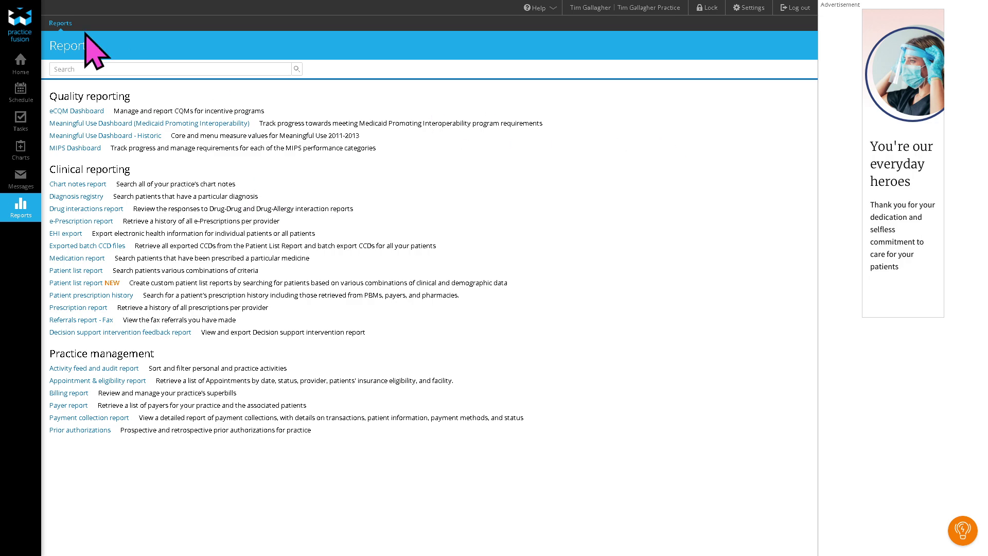
Step: Go back to the Home dashboard, where practice setup is still at 16%
click(19, 59)
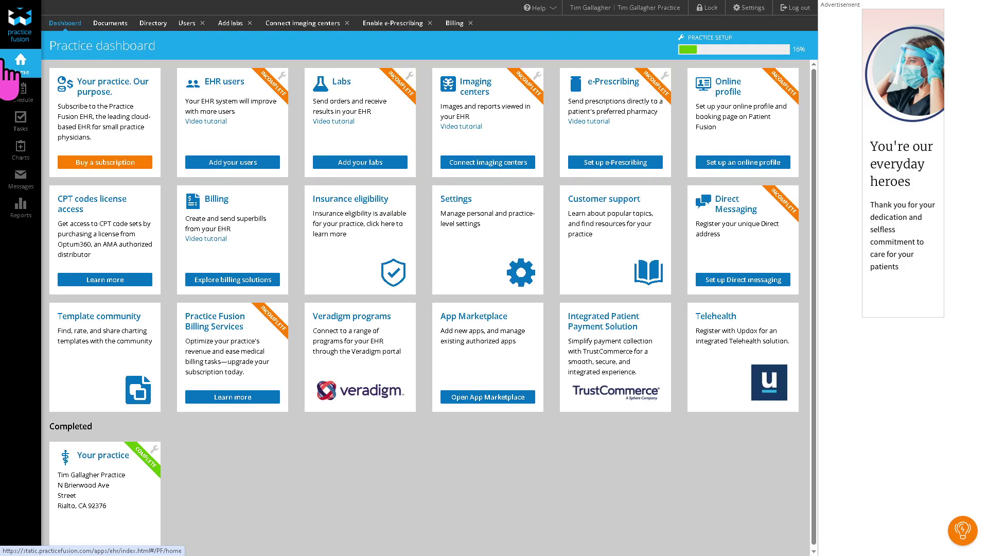